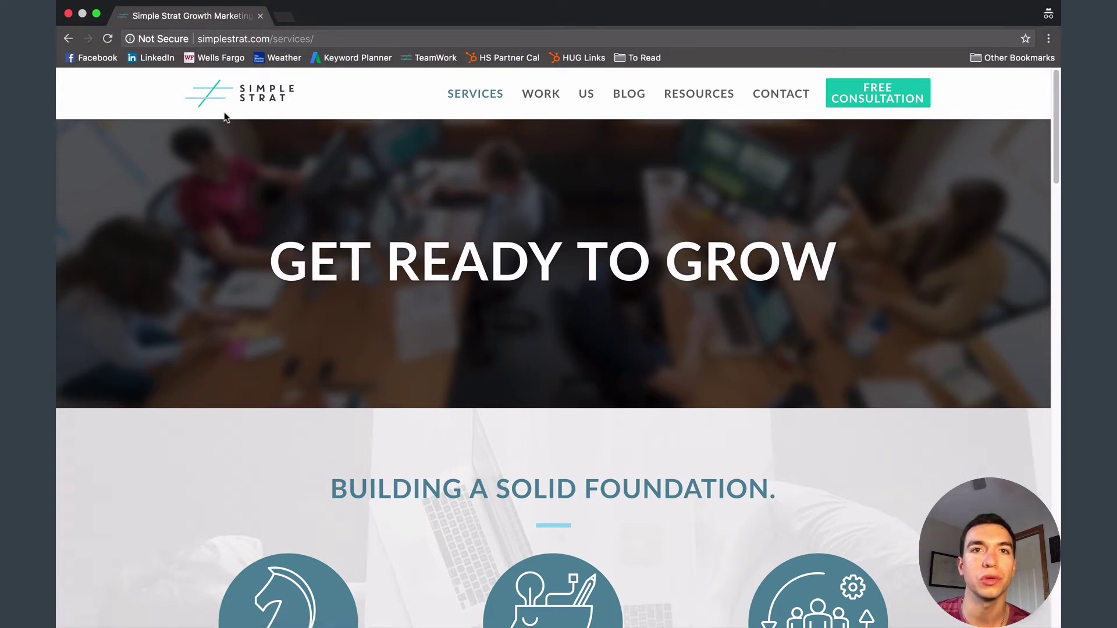
Step: Trigger the Simple Strat services page's exit-intent pop-up offering the social video strategy guide
{"action": "mouse_move", "coordinate": [78, 23]}
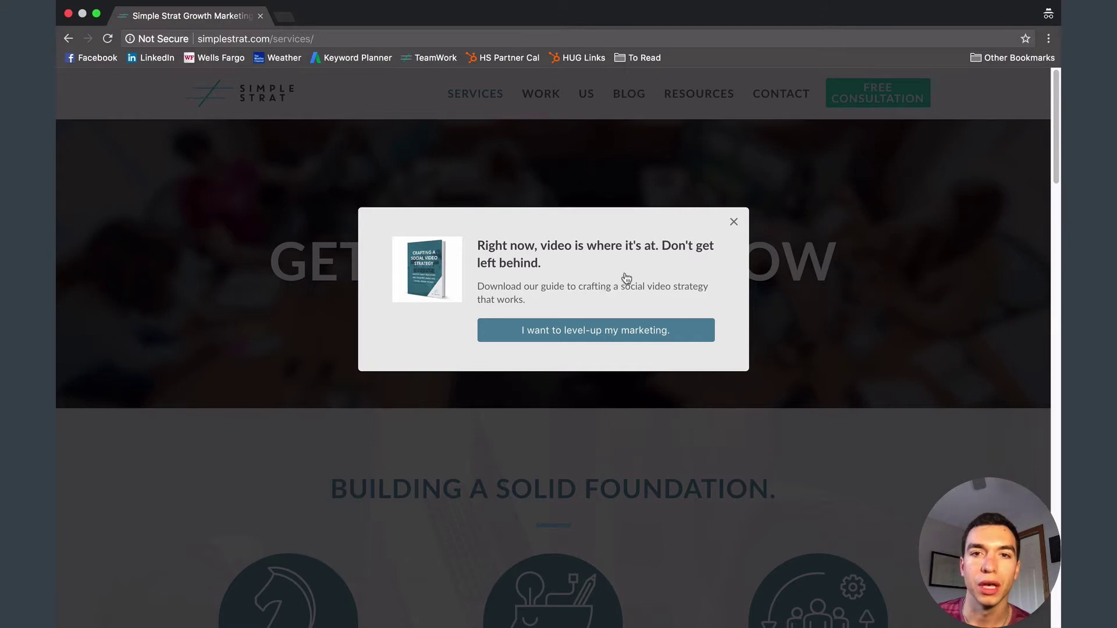
Step: Choose 'I want to level-up my marketing.' in the pop-up to reveal its ebook form
{"action": "left_click", "coordinate": [620, 331]}
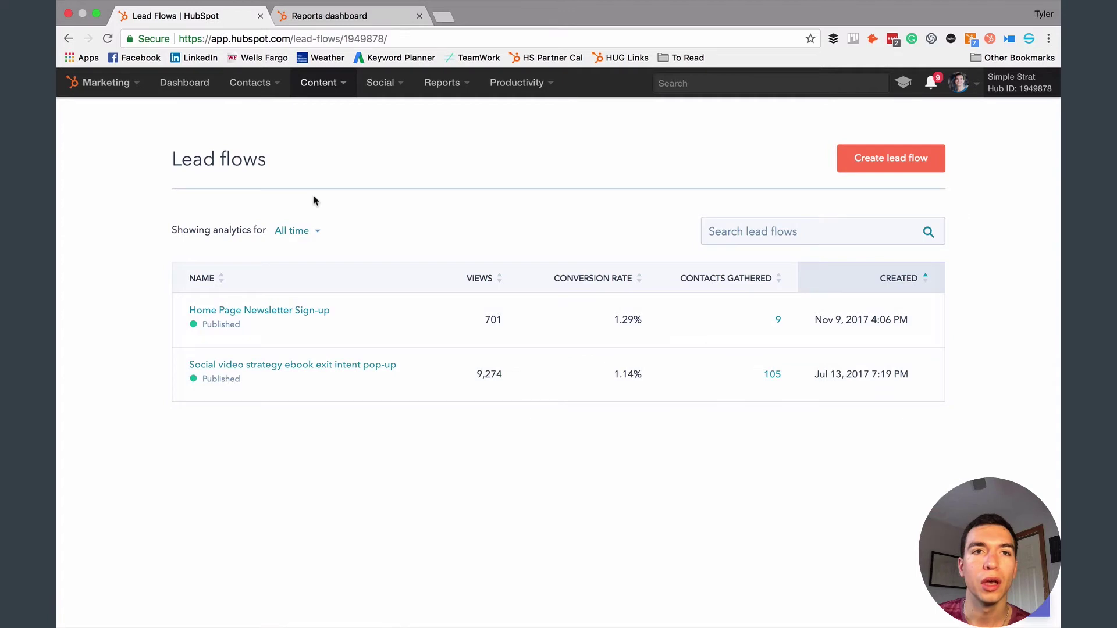
Step: Go to the Lead Flows page via the Marketing dashboard's Content menu
{"action": "left_click", "coordinate": [342, 19]}
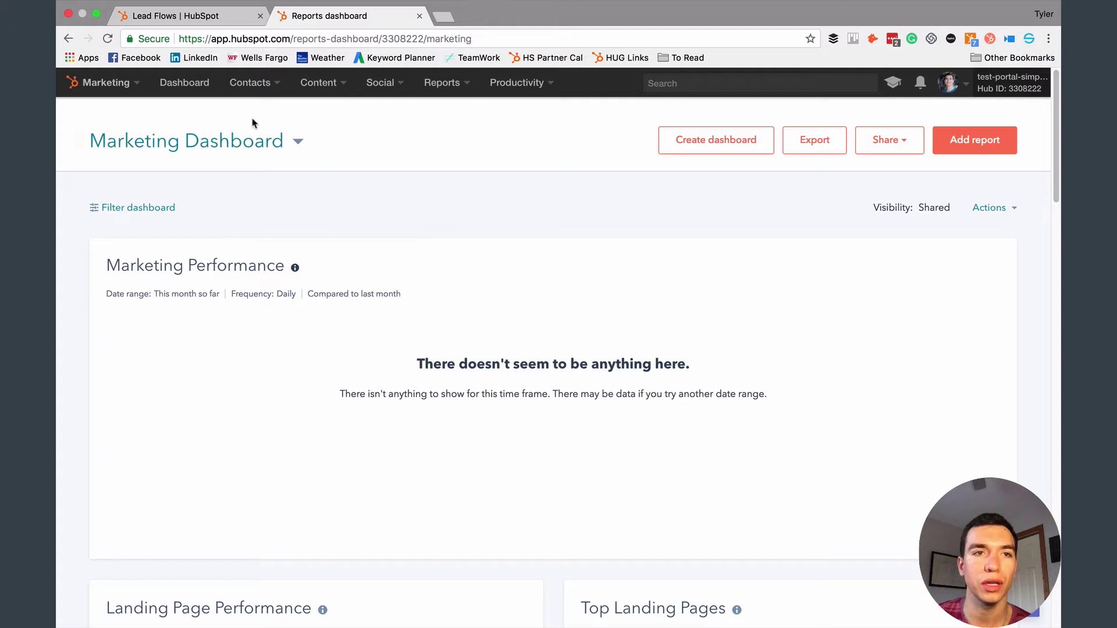
{"action": "left_click", "coordinate": [109, 88]}
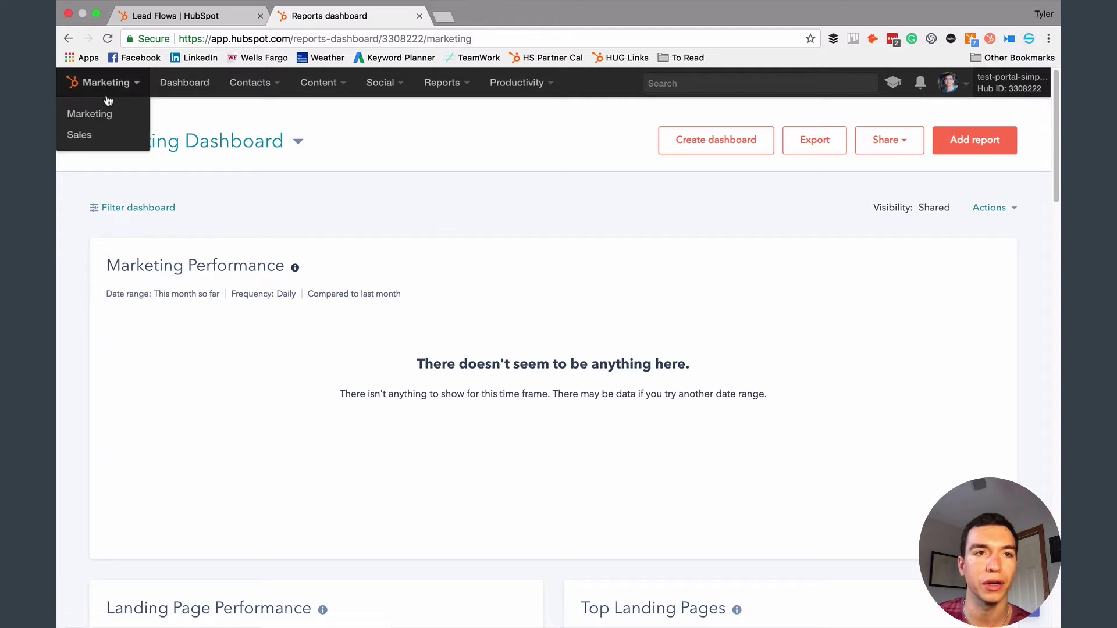
{"action": "left_click", "coordinate": [97, 121]}
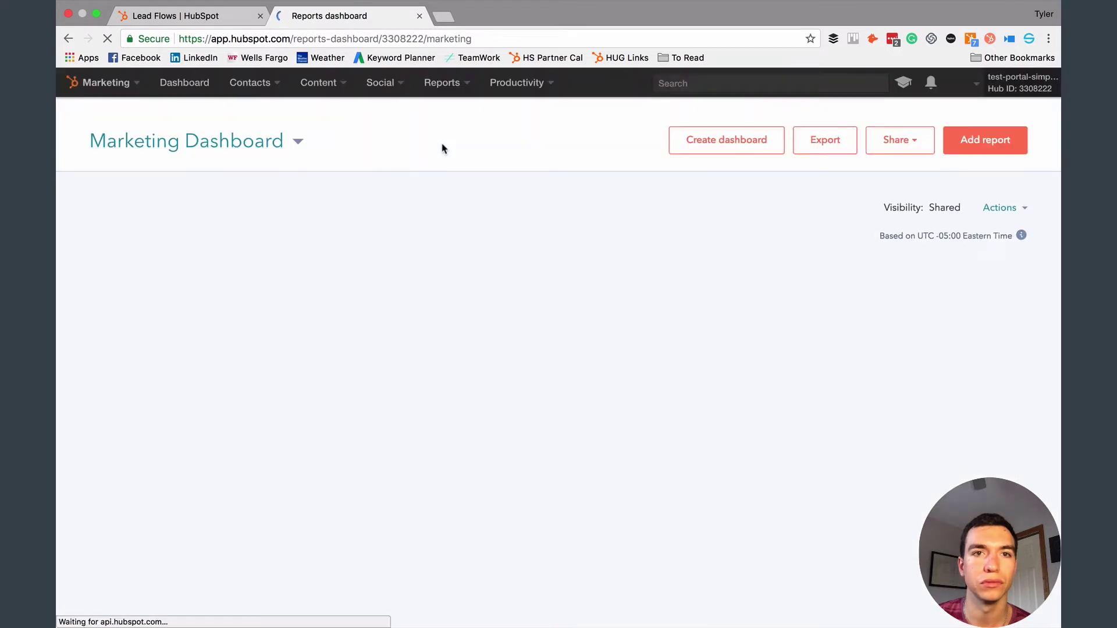
{"action": "left_click", "coordinate": [322, 89]}
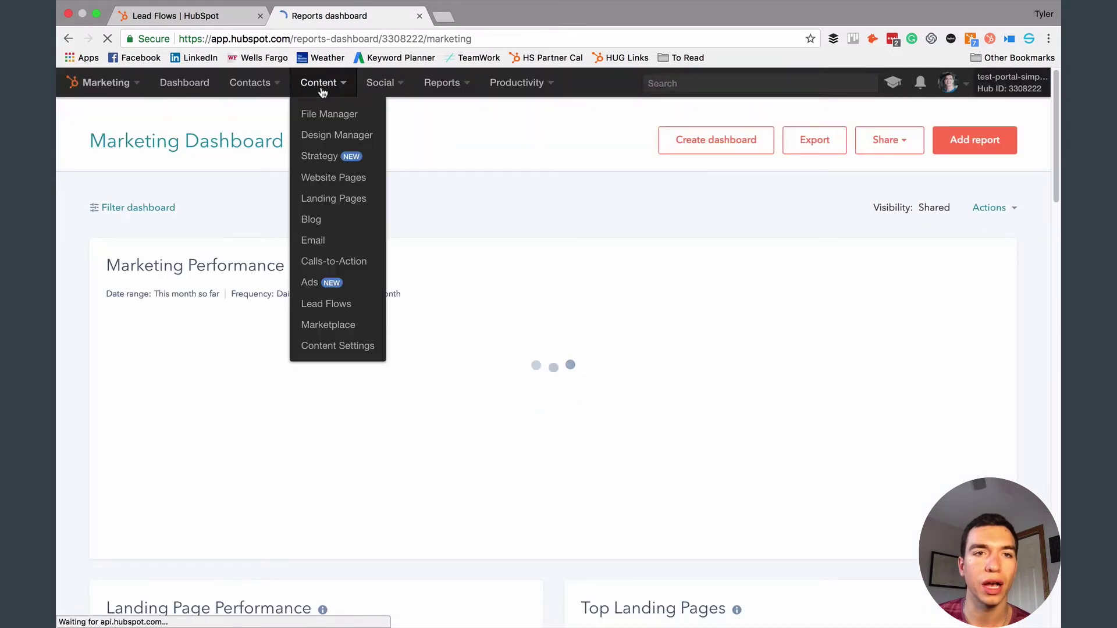
{"action": "left_click", "coordinate": [329, 301]}
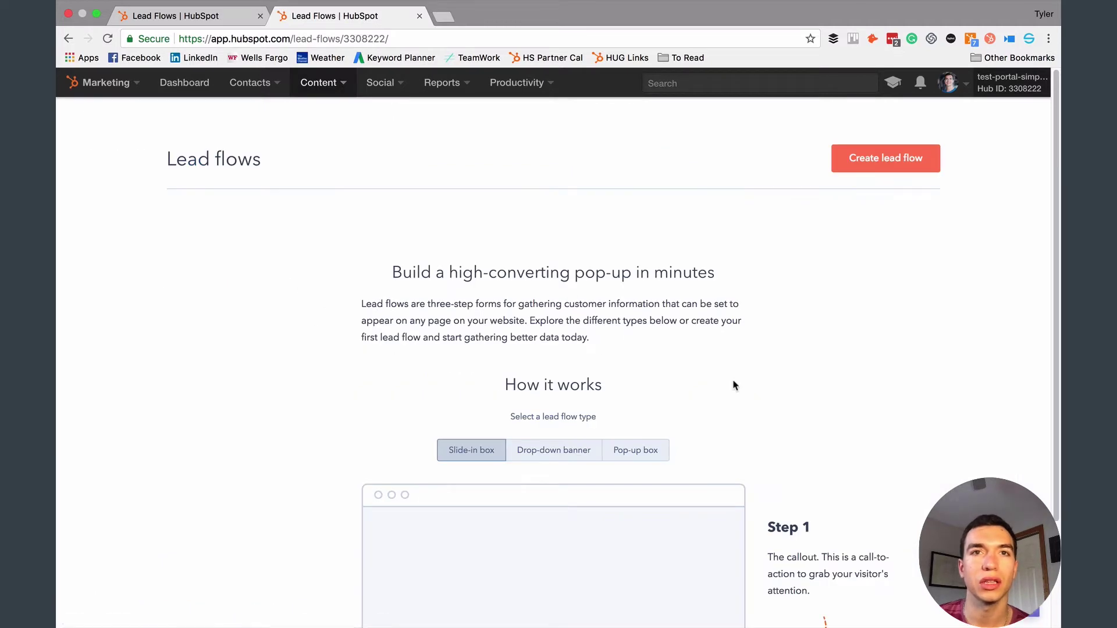
Step: Preview an existing lead flow's form step, then start a new lead flow
{"action": "scroll", "coordinate": [733, 383], "scroll_direction": "down", "scroll_amount": 3}
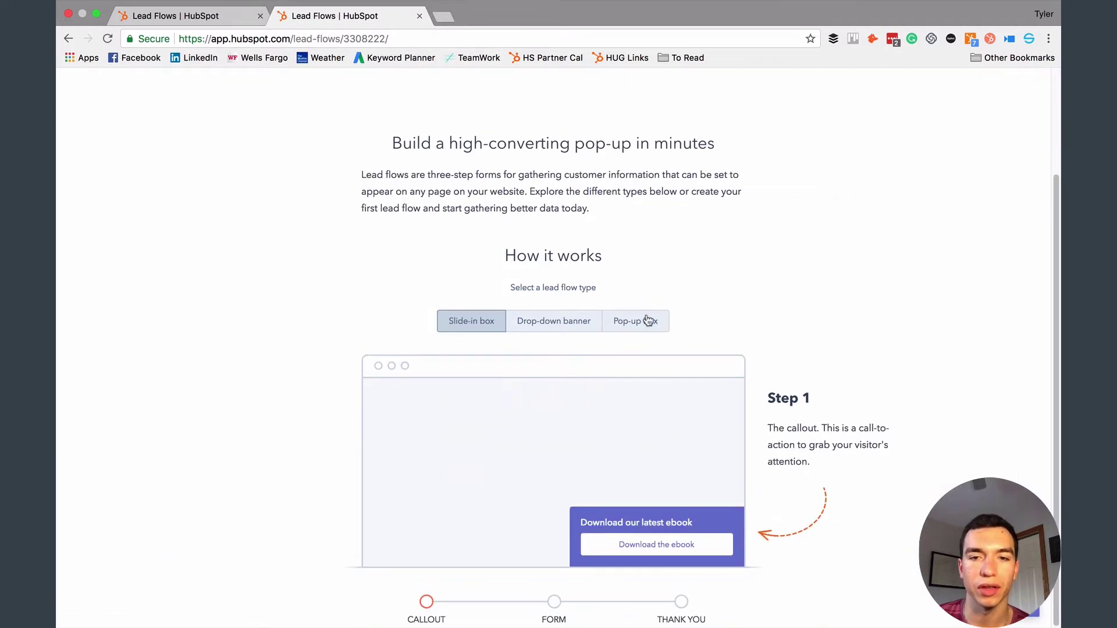
{"action": "left_click", "coordinate": [553, 605]}
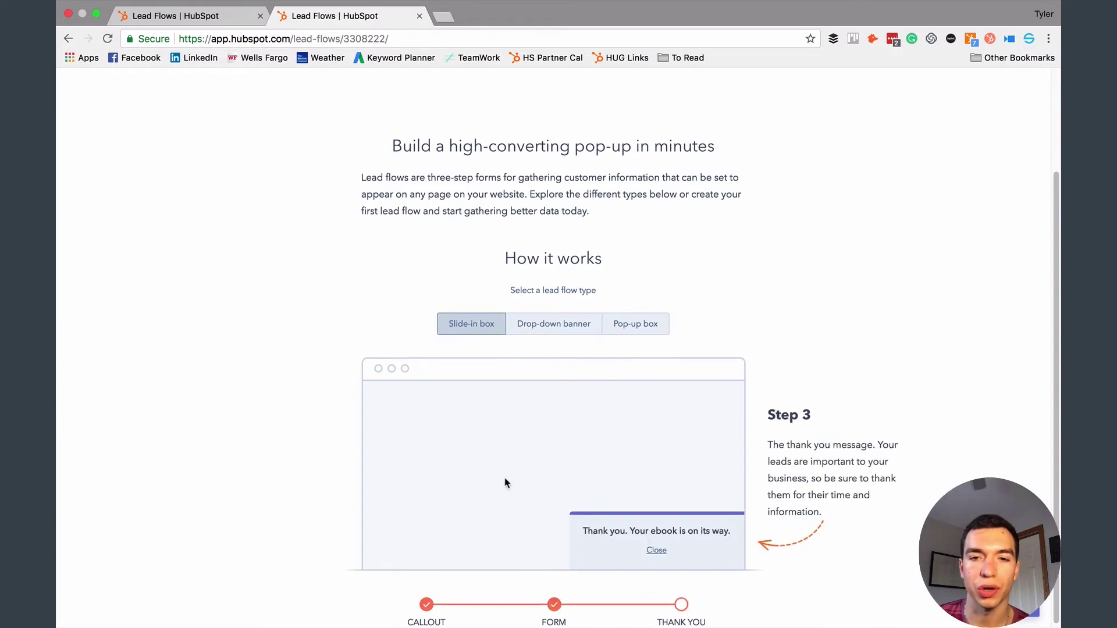
{"action": "scroll", "coordinate": [505, 483], "scroll_direction": "up", "scroll_amount": 3}
{"action": "left_click", "coordinate": [907, 159]}
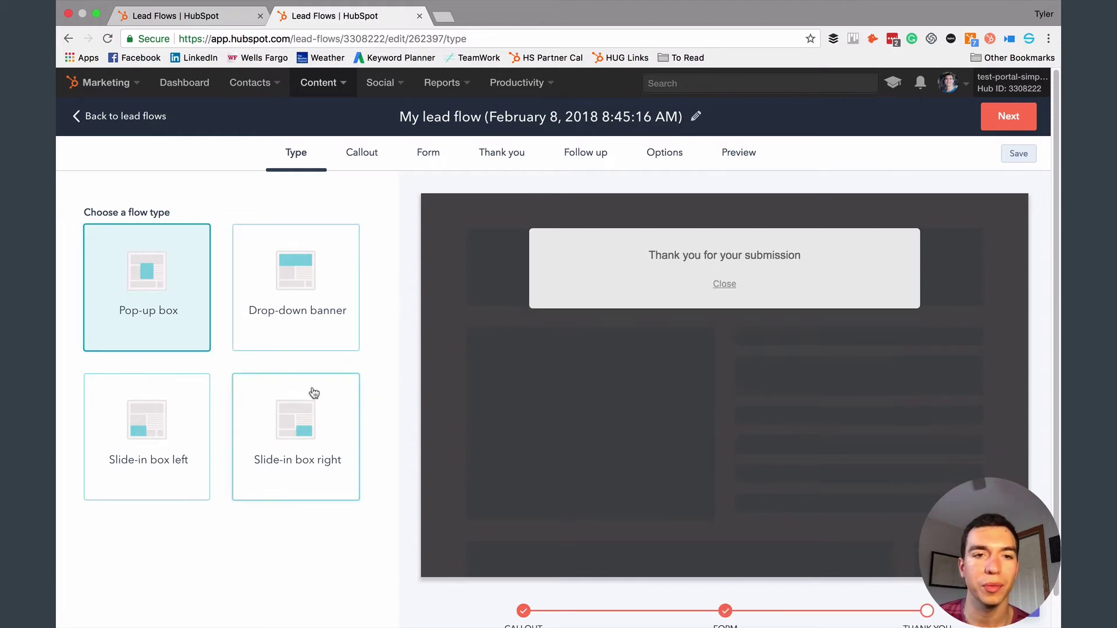
Step: Compare the banner and slide-in types, then settle on Pop-up box as the flow type
{"action": "left_click", "coordinate": [318, 344]}
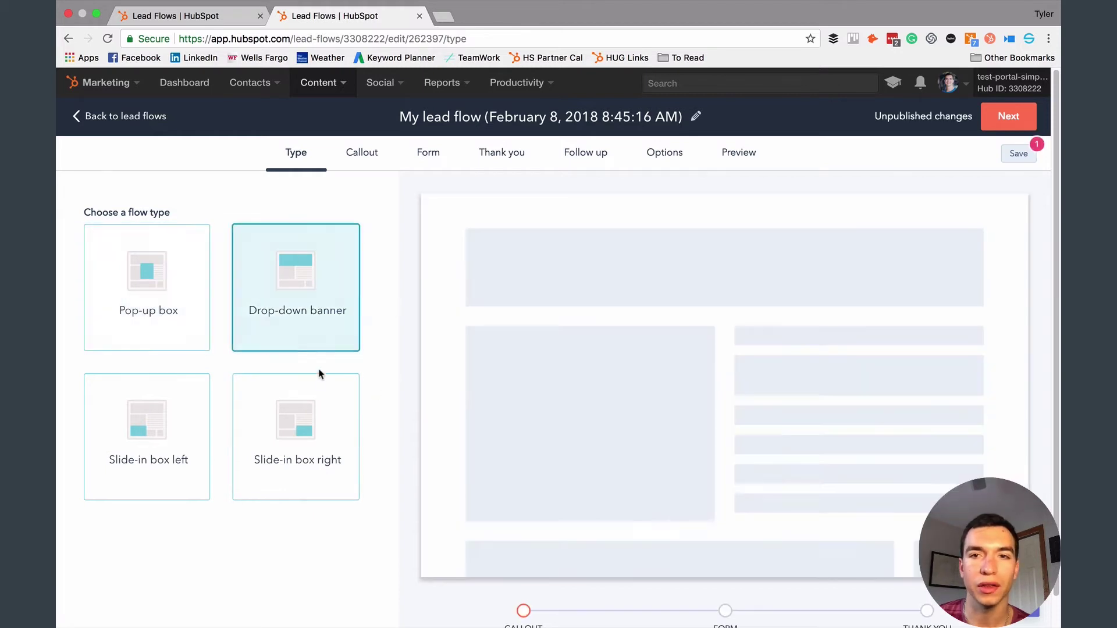
{"action": "left_click", "coordinate": [300, 431]}
{"action": "left_click", "coordinate": [113, 460]}
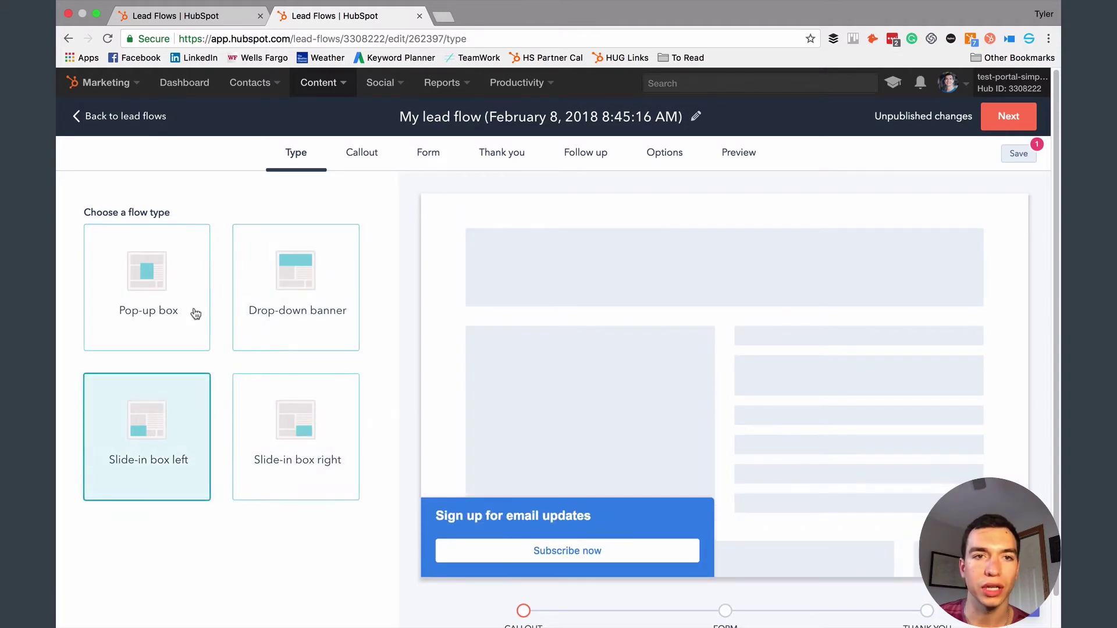
{"action": "left_click", "coordinate": [197, 312]}
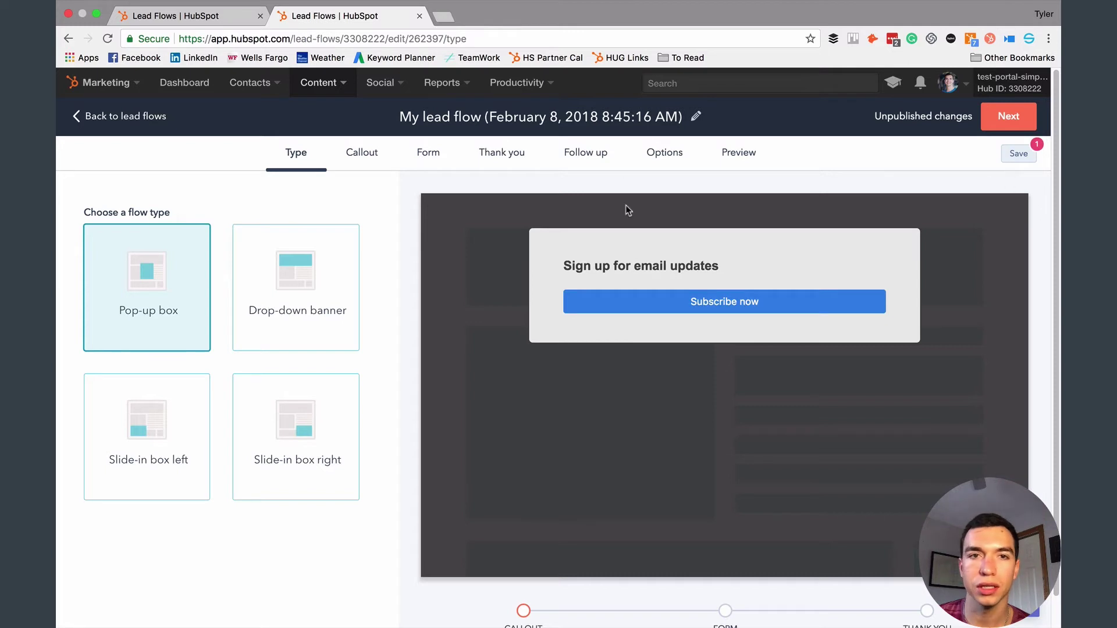
{"action": "scroll", "coordinate": [410, 291], "scroll_direction": "down", "scroll_amount": 1}
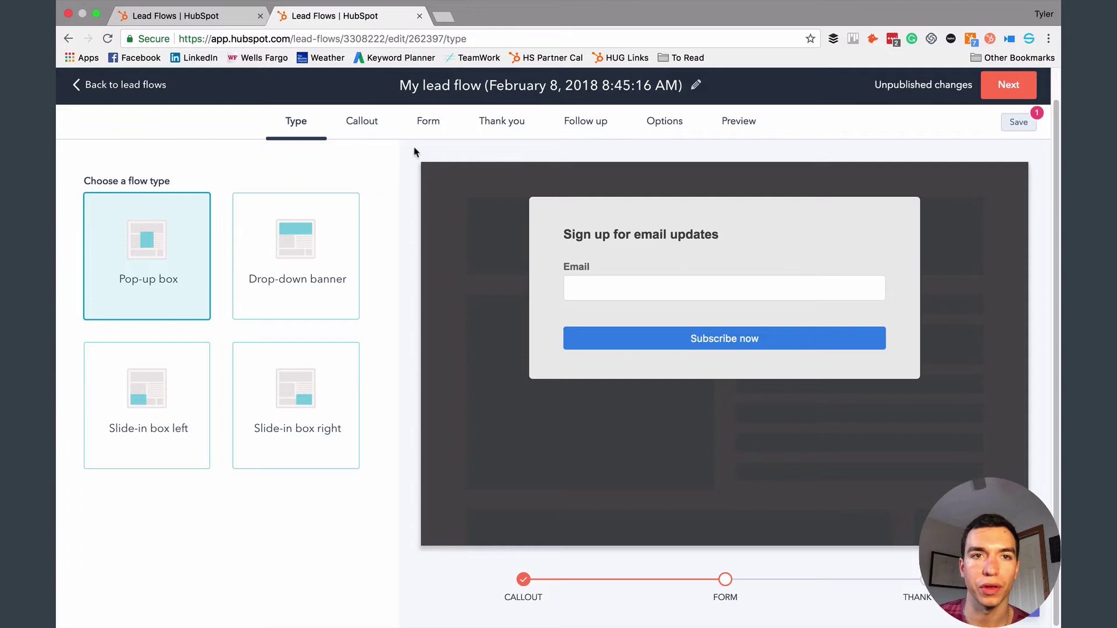
{"action": "left_click", "coordinate": [362, 123]}
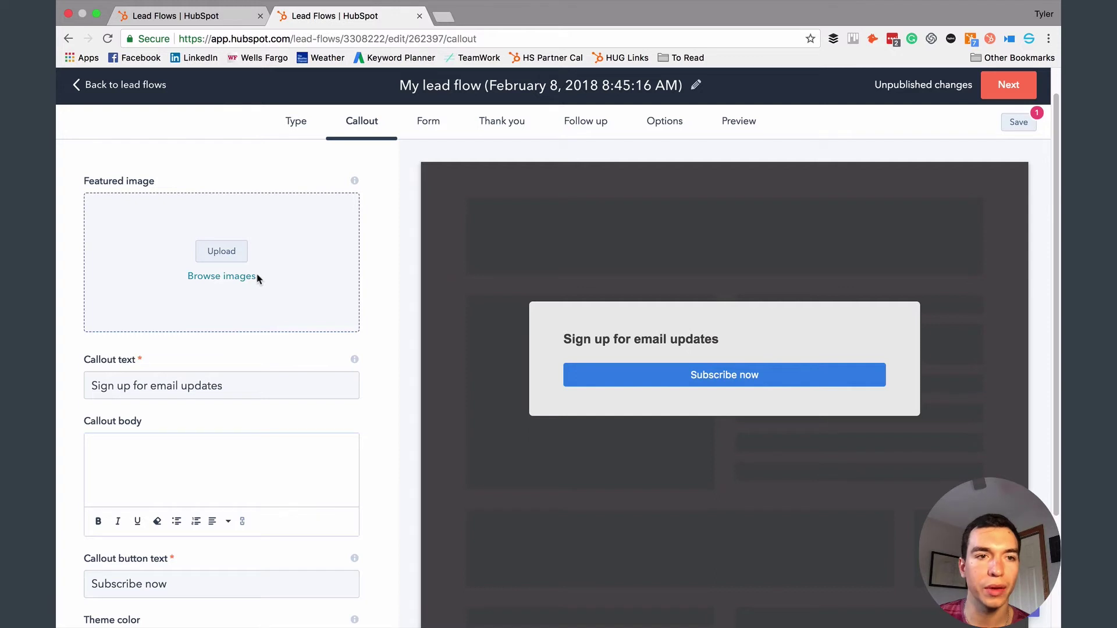
Step: Keep the callout heading and enter 'test' as the callout body
{"action": "left_click_drag", "start_coordinate": [226, 386], "coordinate": [88, 386]}
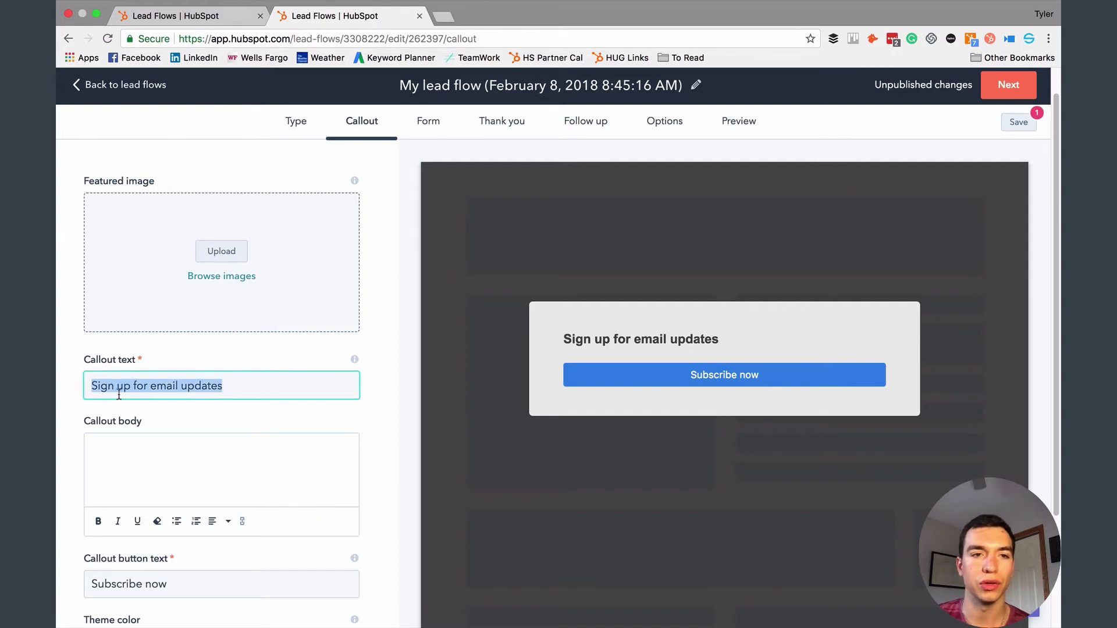
{"action": "left_click", "coordinate": [727, 347]}
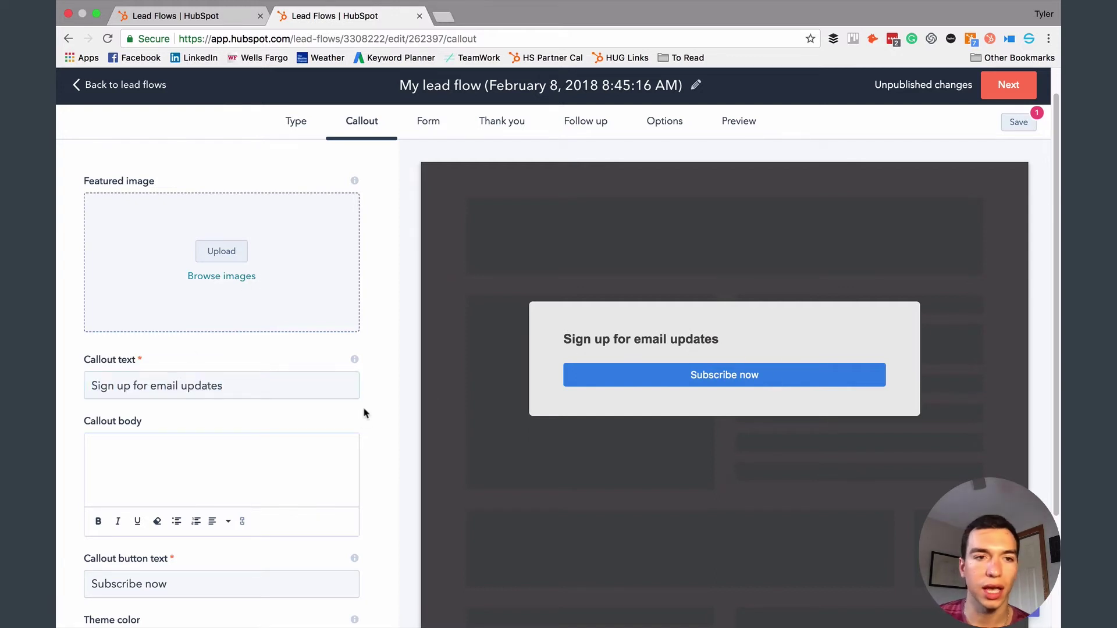
{"action": "left_click", "coordinate": [303, 469]}
{"action": "type", "text": "test"}
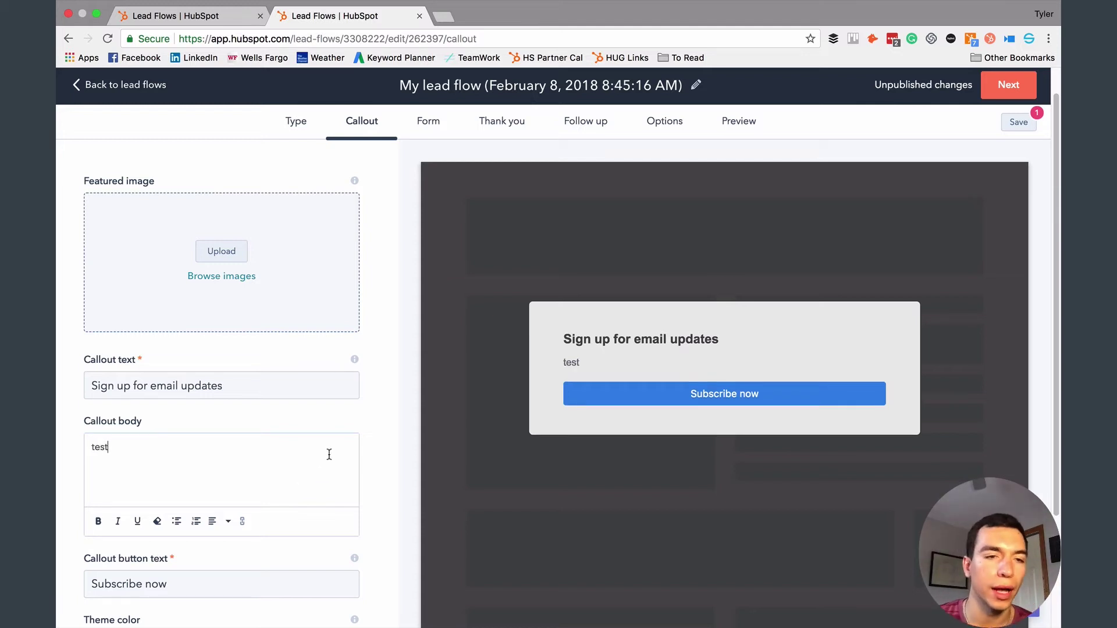
Step: Try red, yellow and green swatches, then set the theme colour to orange FF9842
{"action": "scroll", "coordinate": [313, 452], "scroll_direction": "down", "scroll_amount": 3}
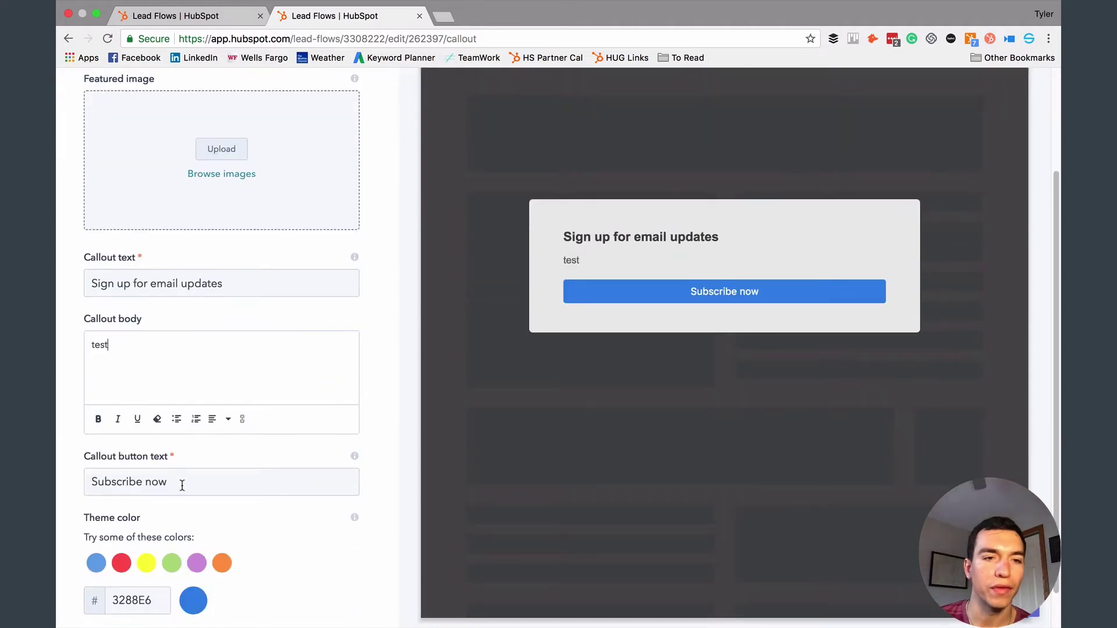
{"action": "scroll", "coordinate": [224, 489], "scroll_direction": "down", "scroll_amount": 1}
{"action": "left_click", "coordinate": [121, 521]}
{"action": "left_click", "coordinate": [146, 522]}
{"action": "left_click", "coordinate": [172, 522]}
{"action": "left_click", "coordinate": [220, 522]}
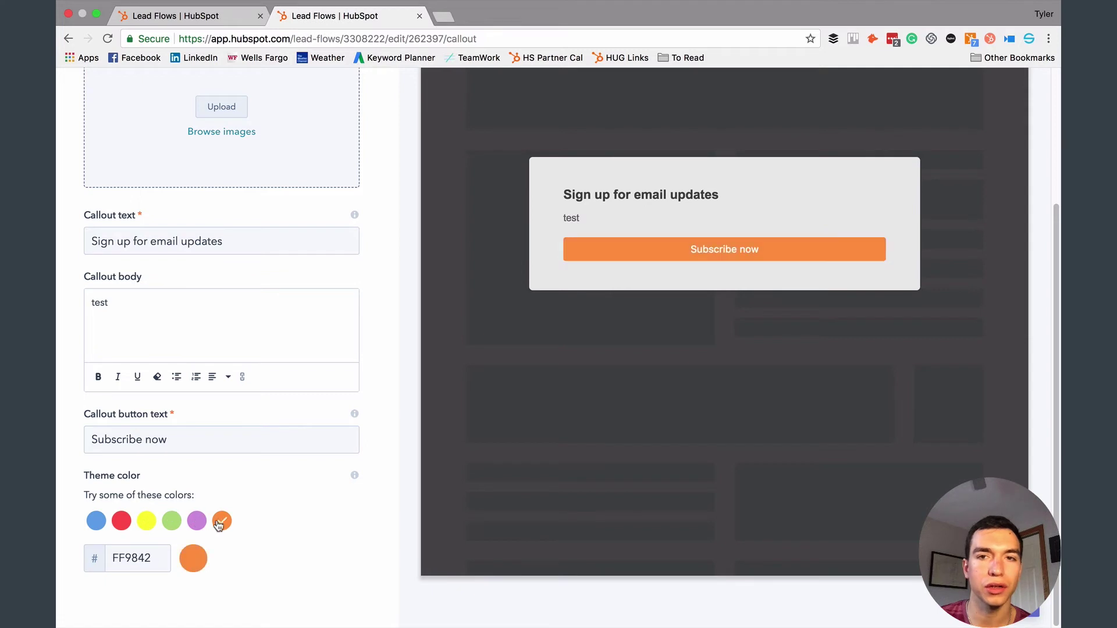
{"action": "left_click_drag", "start_coordinate": [150, 560], "coordinate": [104, 559]}
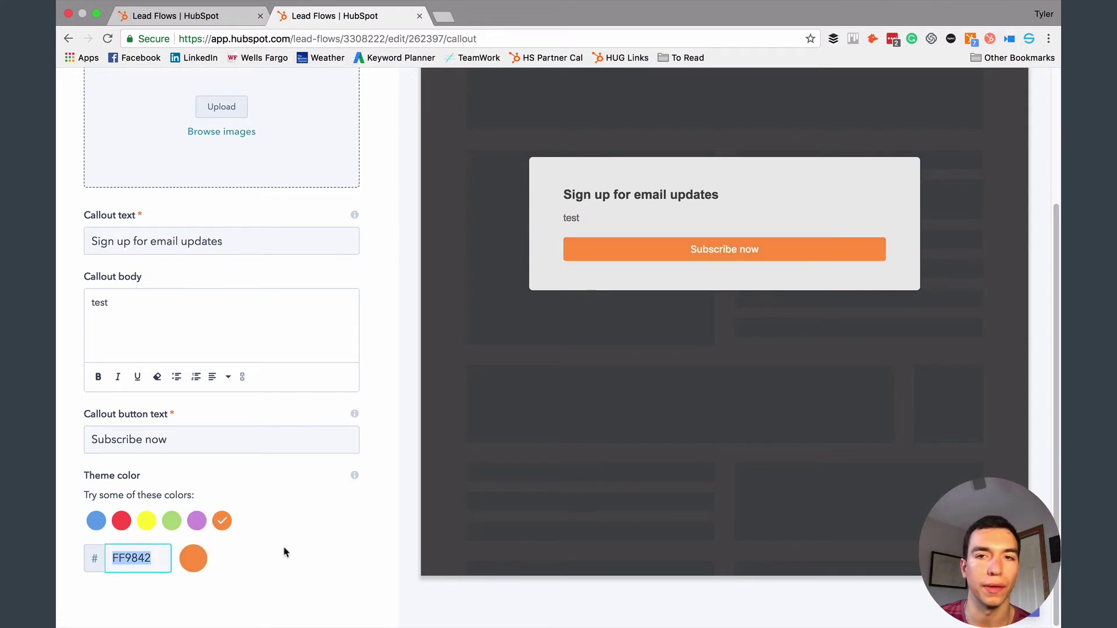
{"action": "scroll", "coordinate": [290, 507], "scroll_direction": "up", "scroll_amount": 3}
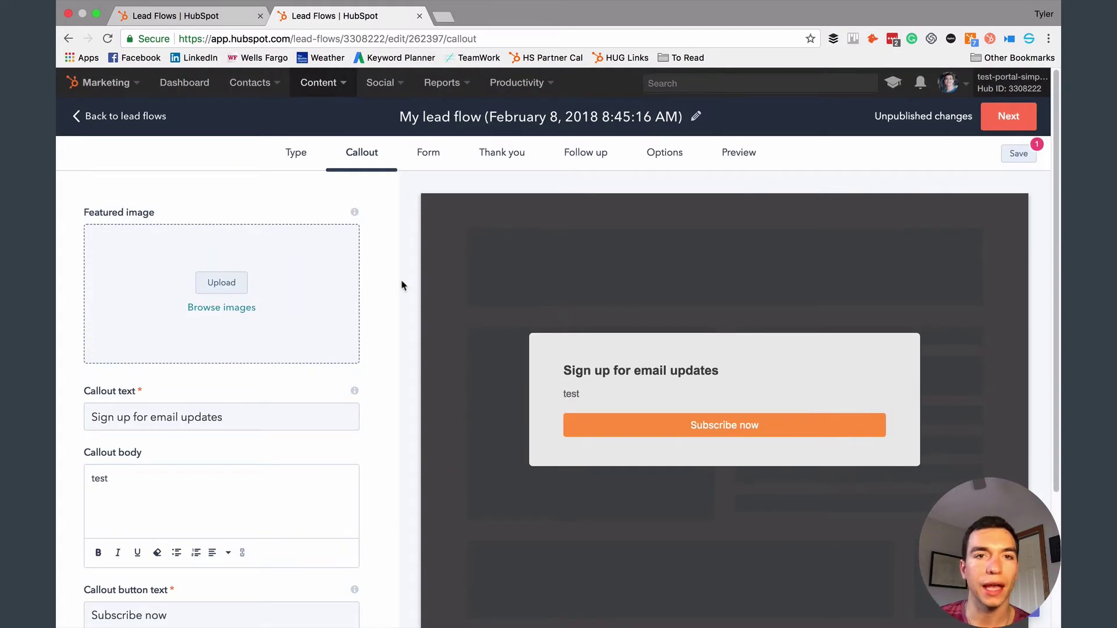
{"action": "left_click", "coordinate": [428, 163]}
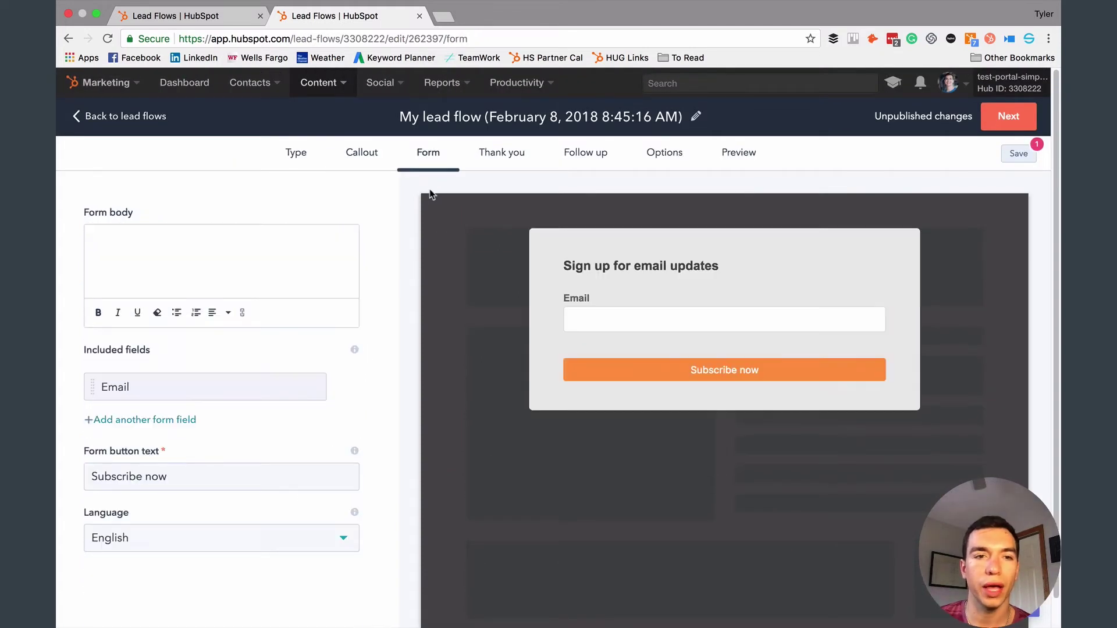
Step: Add First Name and Last Name fields to the form, with Email moved below them
{"action": "left_click", "coordinate": [173, 416]}
{"action": "left_click", "coordinate": [137, 460]}
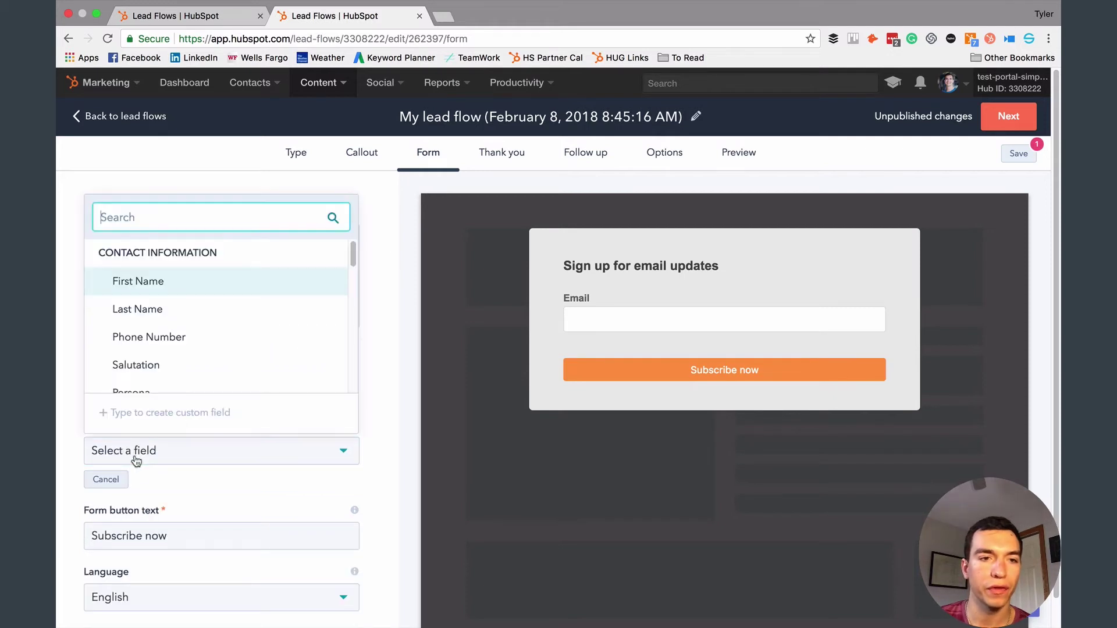
{"action": "scroll", "coordinate": [156, 372], "scroll_direction": "down", "scroll_amount": 5}
{"action": "scroll", "coordinate": [156, 374], "scroll_direction": "up", "scroll_amount": 5}
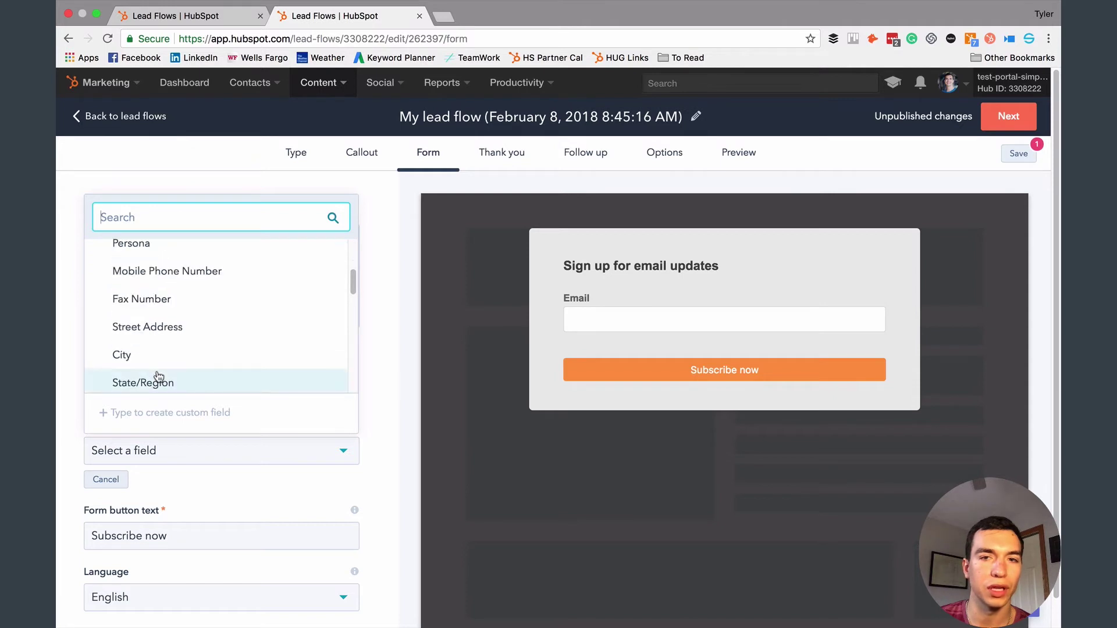
{"action": "left_click", "coordinate": [139, 282]}
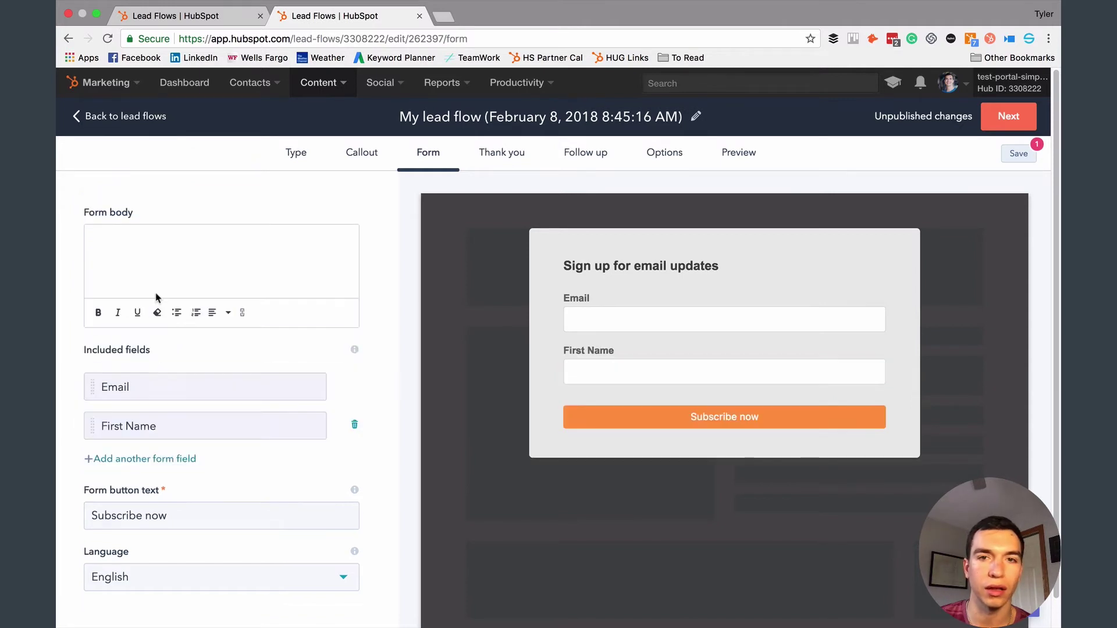
{"action": "left_click", "coordinate": [140, 459]}
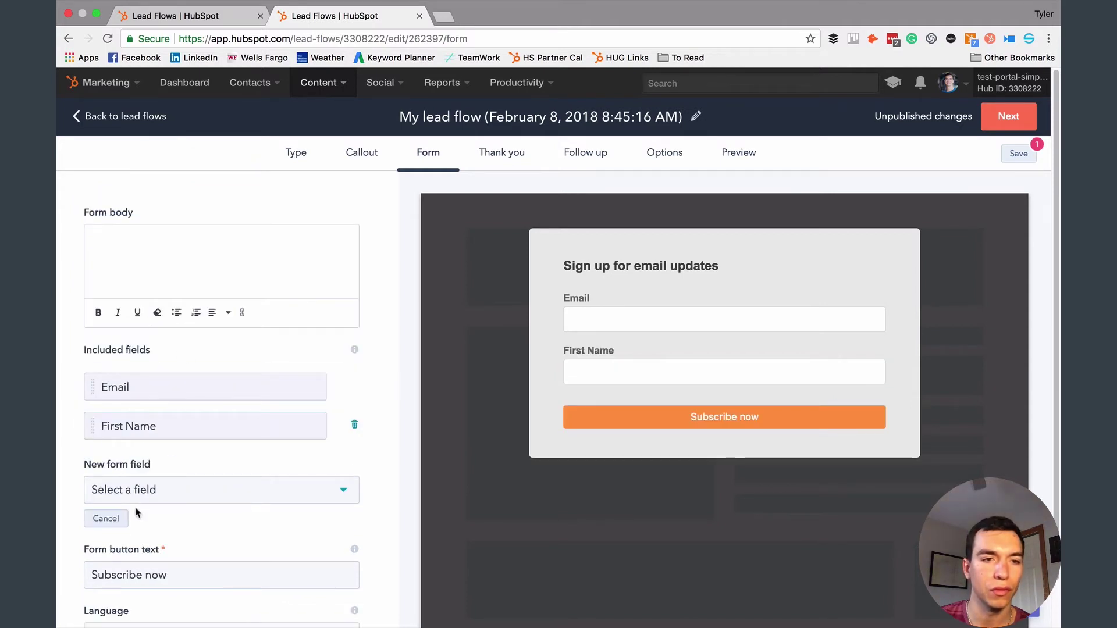
{"action": "left_click", "coordinate": [141, 492]}
{"action": "left_click", "coordinate": [149, 326]}
{"action": "left_click_drag", "start_coordinate": [145, 389], "coordinate": [145, 489]}
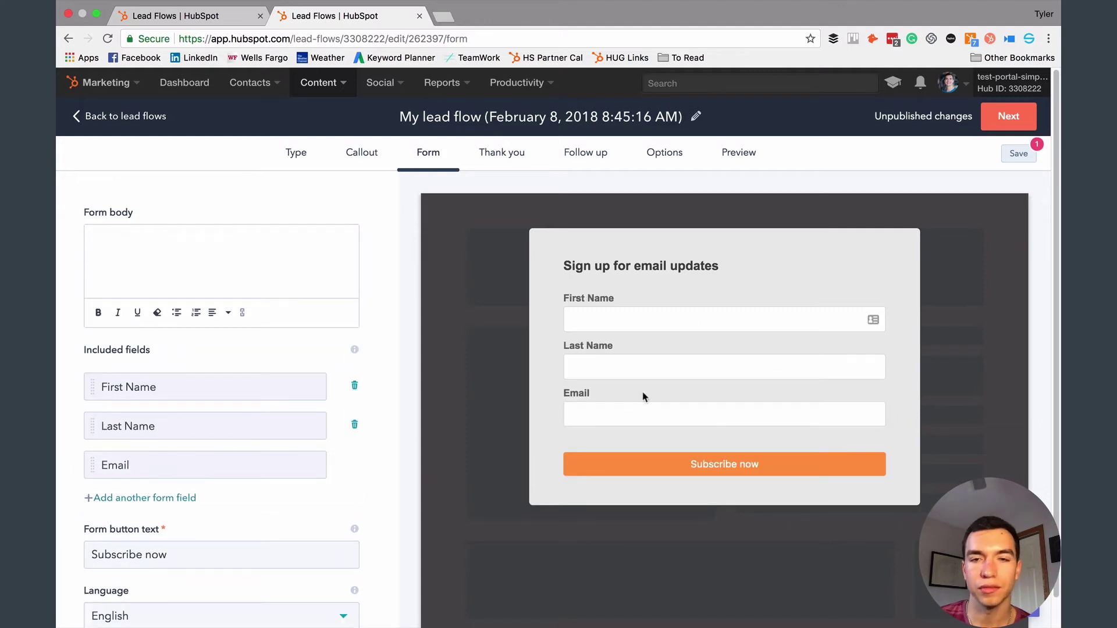
Step: Enter 'test' as the form body text and keep English as the form language
{"action": "left_click", "coordinate": [149, 270]}
{"action": "type", "text": "test"}
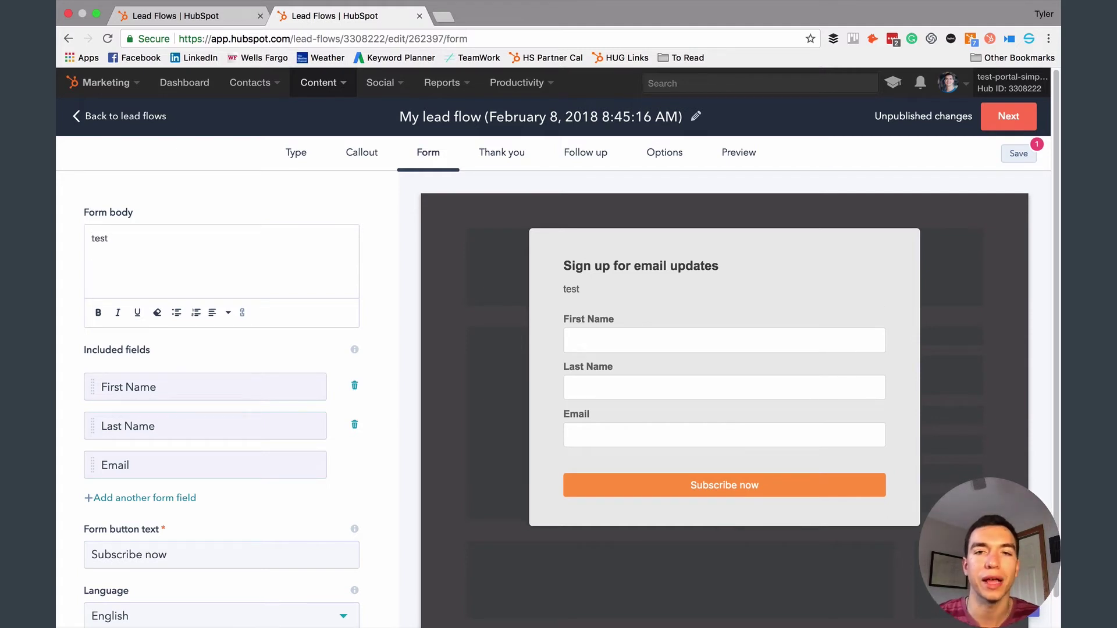
{"action": "scroll", "coordinate": [207, 369], "scroll_direction": "down", "scroll_amount": 1}
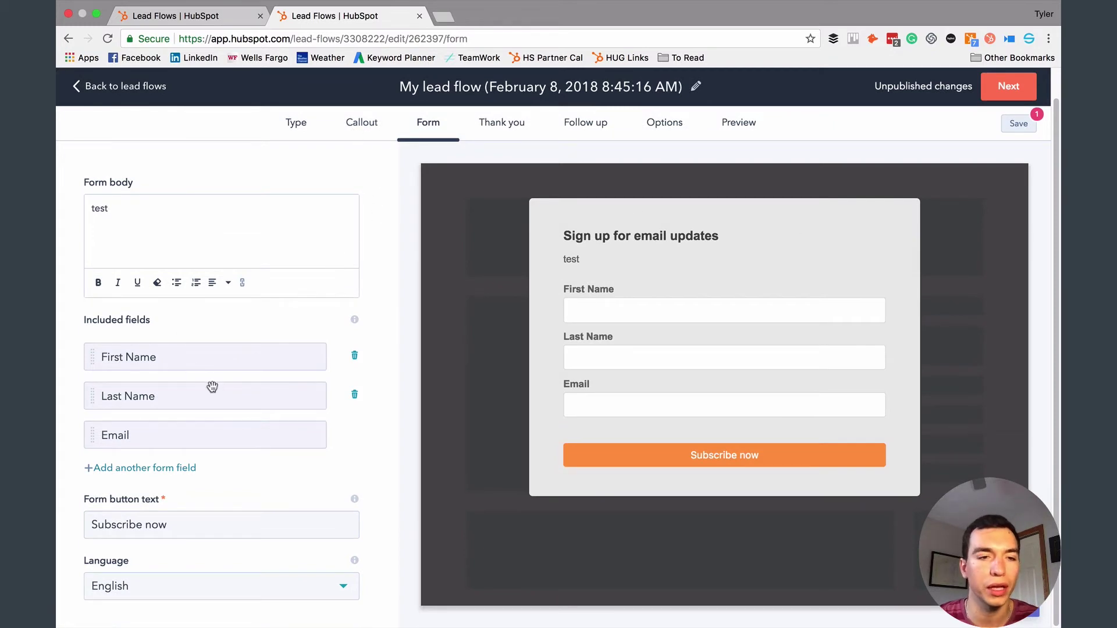
{"action": "left_click", "coordinate": [214, 588]}
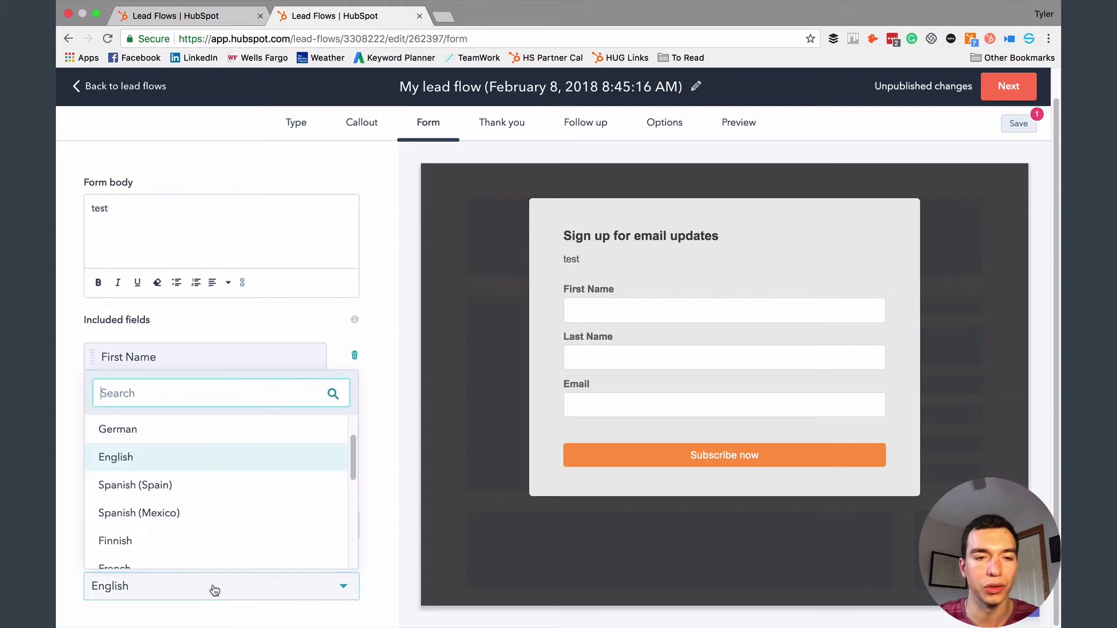
{"action": "left_click", "coordinate": [214, 589]}
{"action": "left_click", "coordinate": [191, 524]}
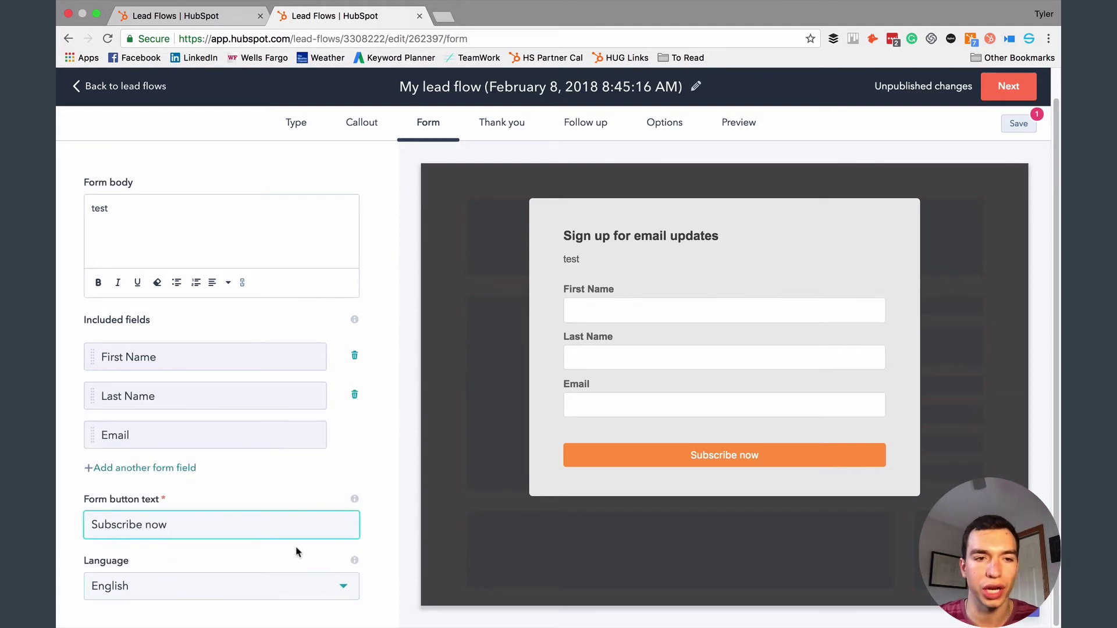
{"action": "left_click", "coordinate": [298, 592]}
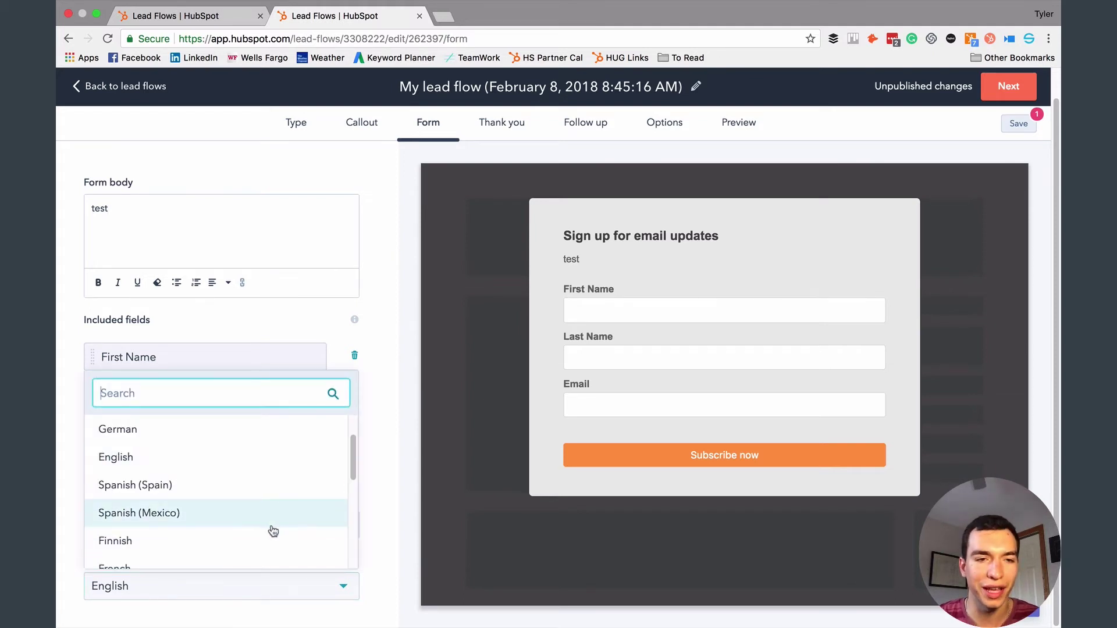
{"action": "left_click", "coordinate": [379, 582]}
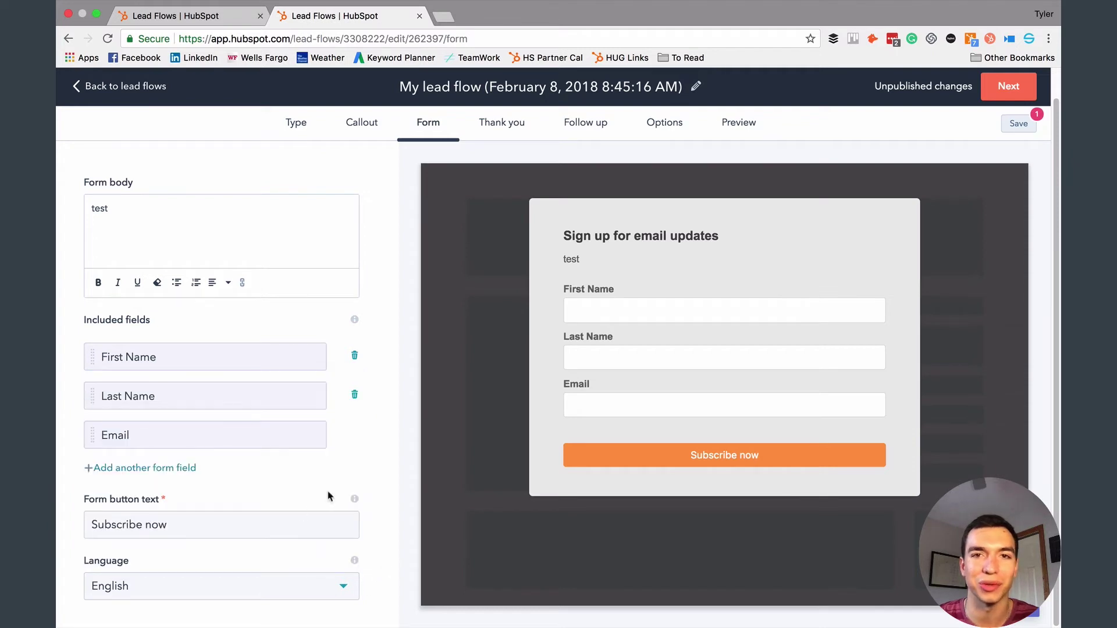
{"action": "left_click", "coordinate": [500, 123]}
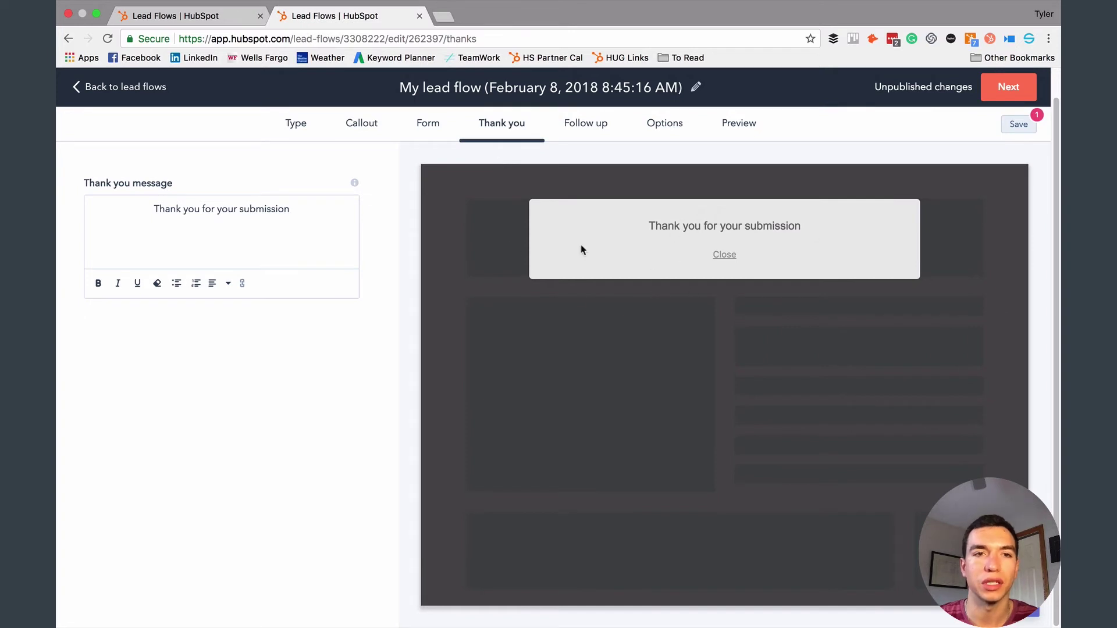
Step: Select the 'Thank you for your submission' message and leave it unchanged
{"action": "triple_click", "coordinate": [150, 211]}
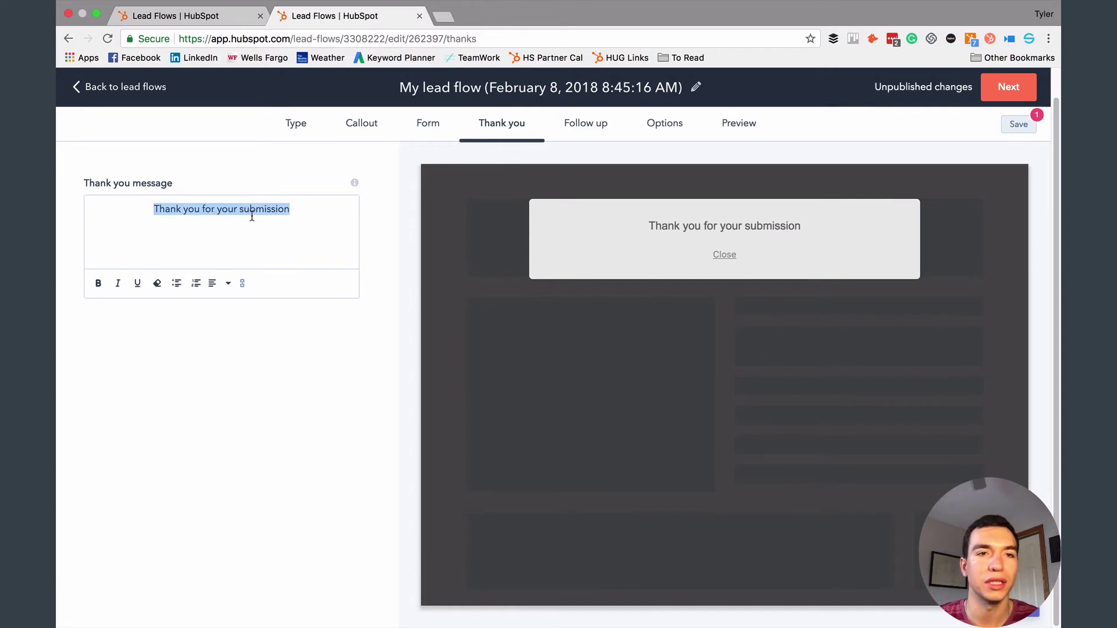
{"action": "left_click", "coordinate": [274, 240]}
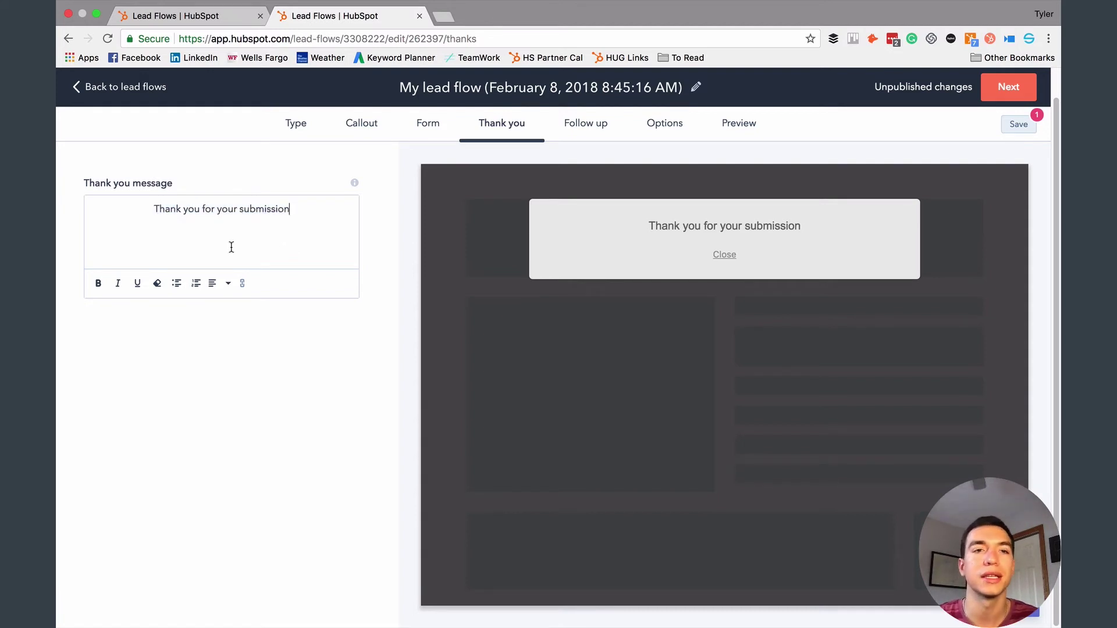
{"action": "left_click", "coordinate": [567, 133]}
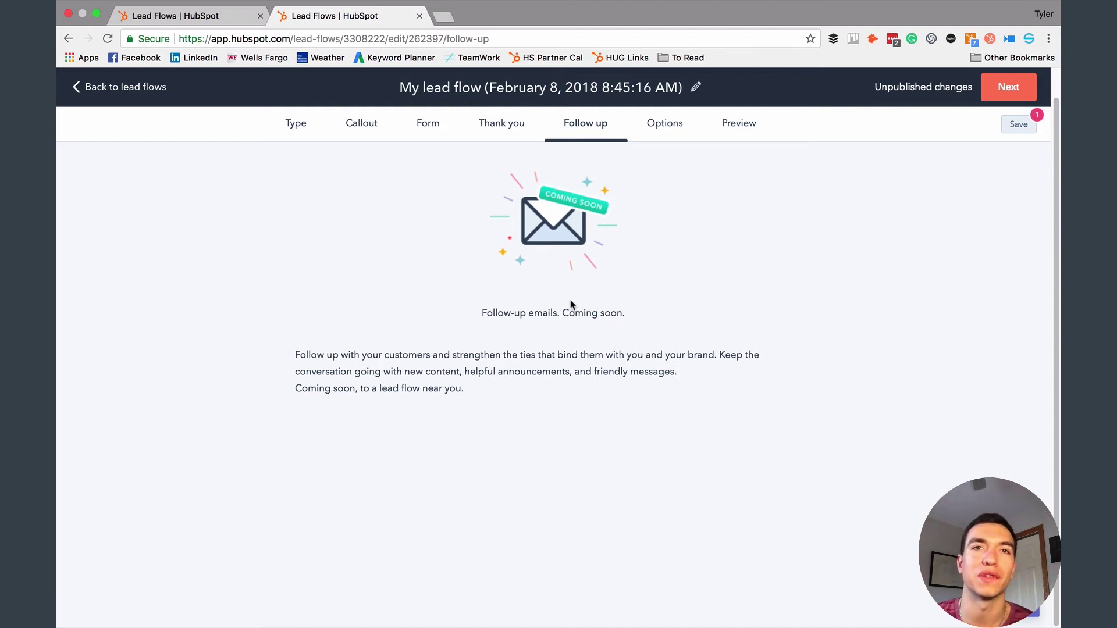
Step: Move on from the coming-soon follow-up emails screen to the display Options
{"action": "left_click", "coordinate": [657, 129]}
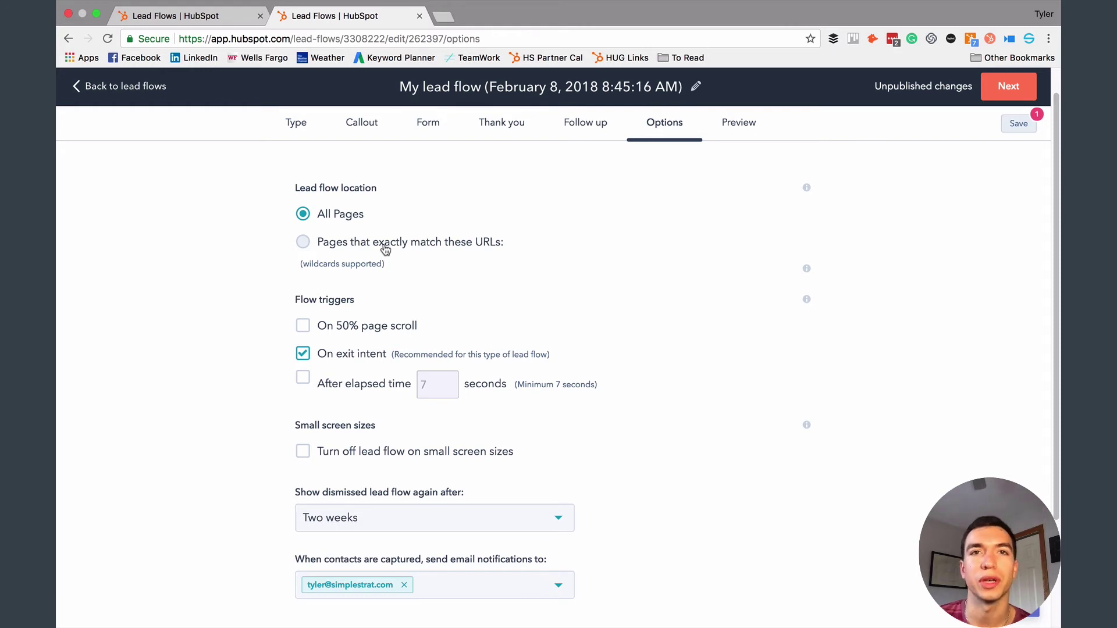
Step: Target pages that exactly match specific URLs and leave the 50% scroll trigger off
{"action": "left_click", "coordinate": [364, 251]}
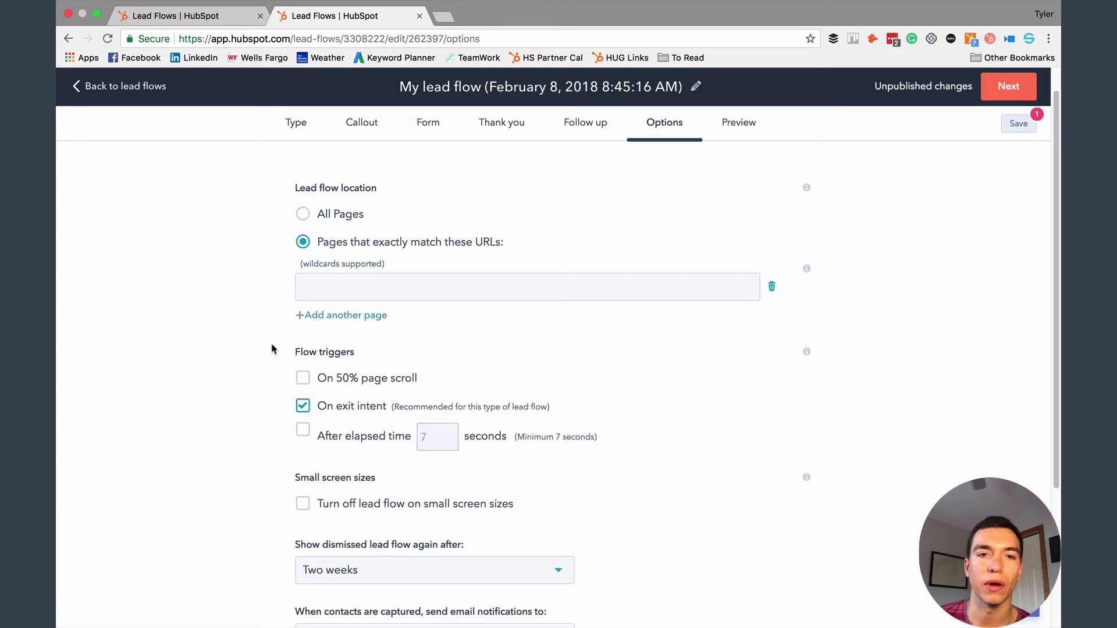
{"action": "scroll", "coordinate": [269, 343], "scroll_direction": "down", "scroll_amount": 3}
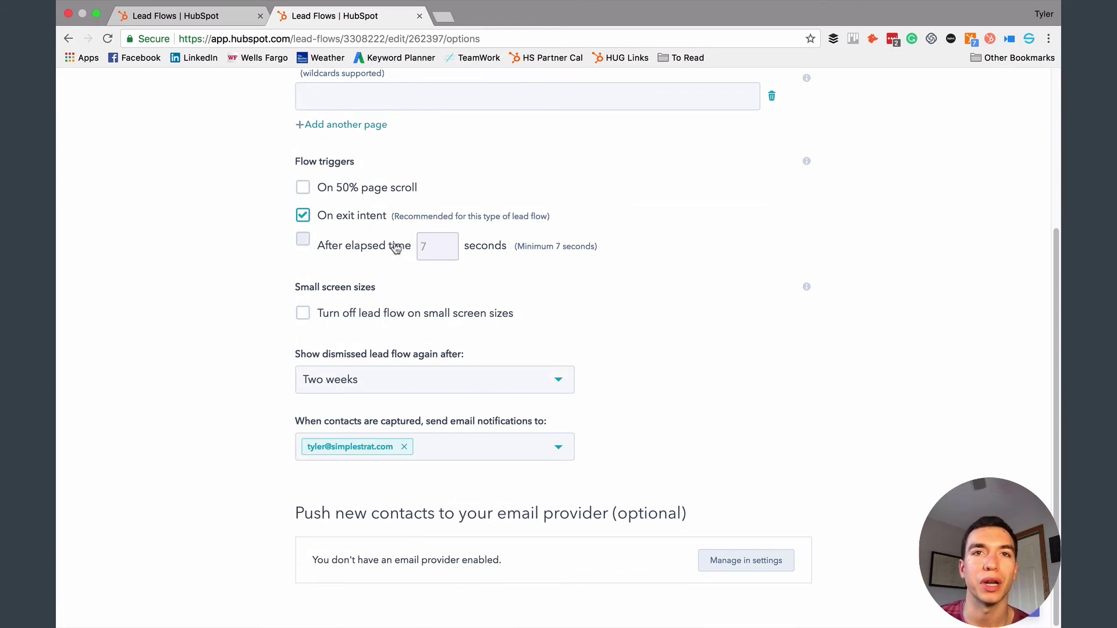
{"action": "left_click", "coordinate": [333, 195]}
{"action": "left_click", "coordinate": [333, 195]}
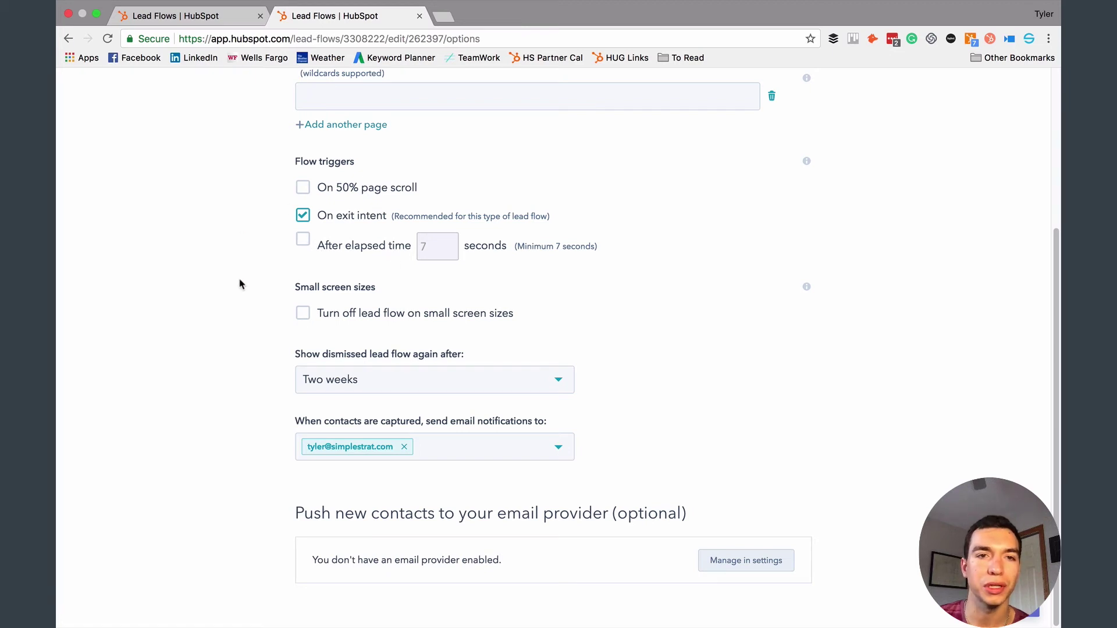
Step: Keep the Two weeks re-show delay and remove the notification email recipient
{"action": "left_click", "coordinate": [440, 382]}
{"action": "left_click", "coordinate": [441, 383]}
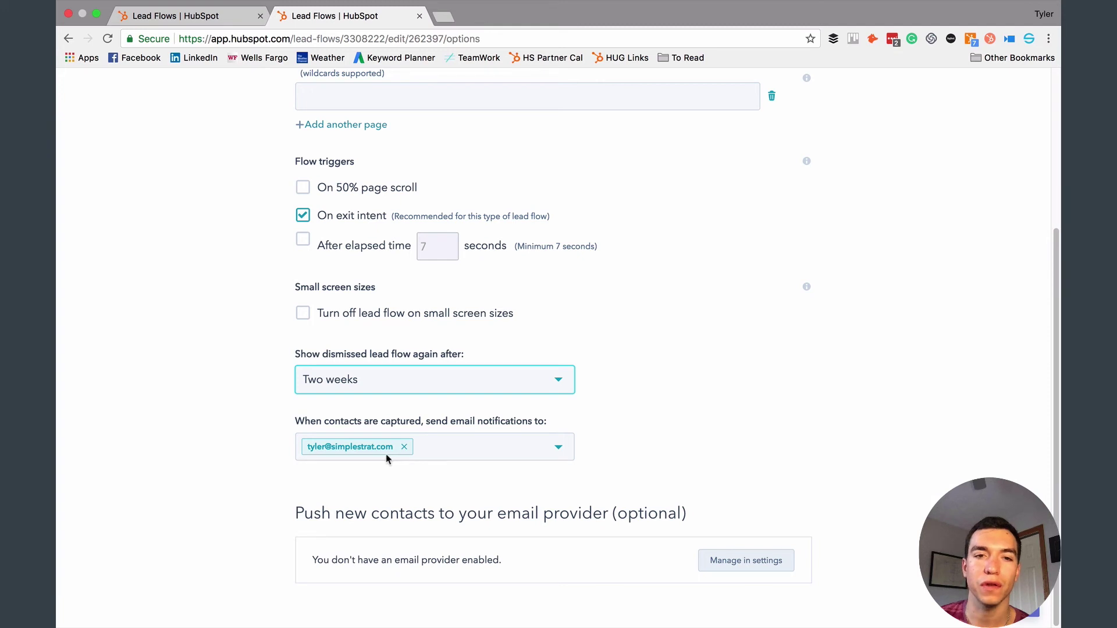
{"action": "left_click", "coordinate": [403, 447]}
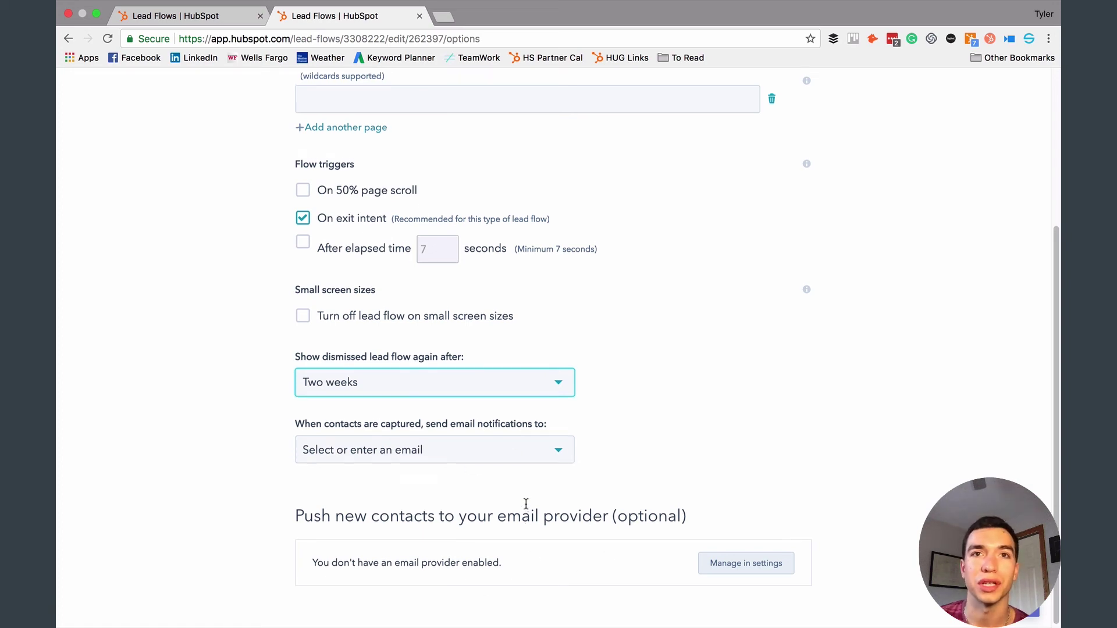
{"action": "scroll", "coordinate": [524, 508], "scroll_direction": "up", "scroll_amount": 5}
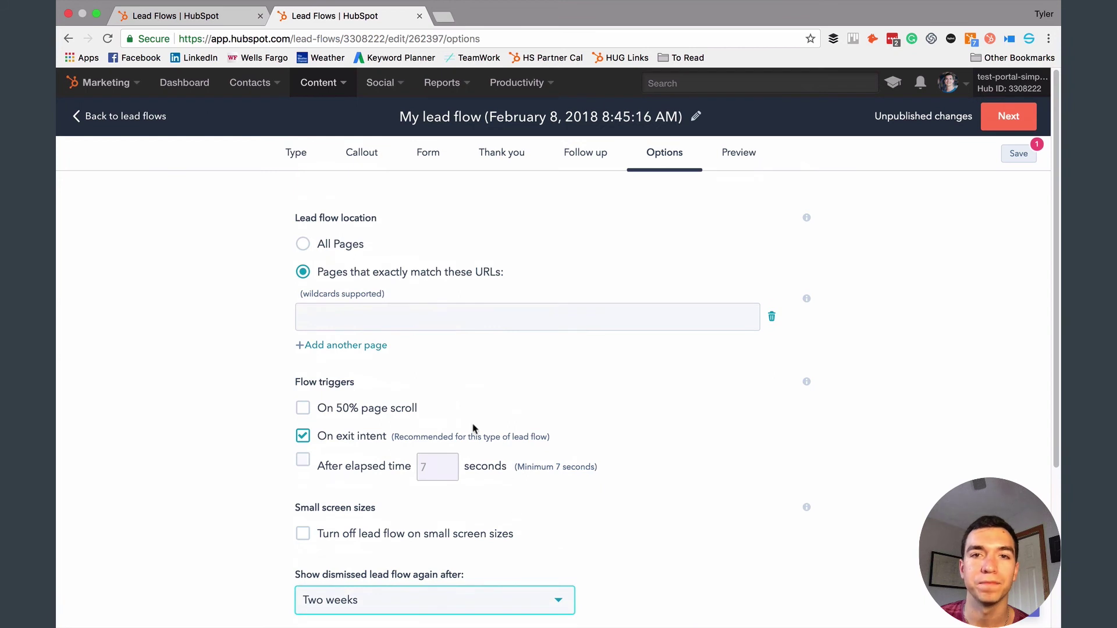
Step: Preview the pop-up and try its First Name, Last Name and Email fields
{"action": "left_click", "coordinate": [734, 152]}
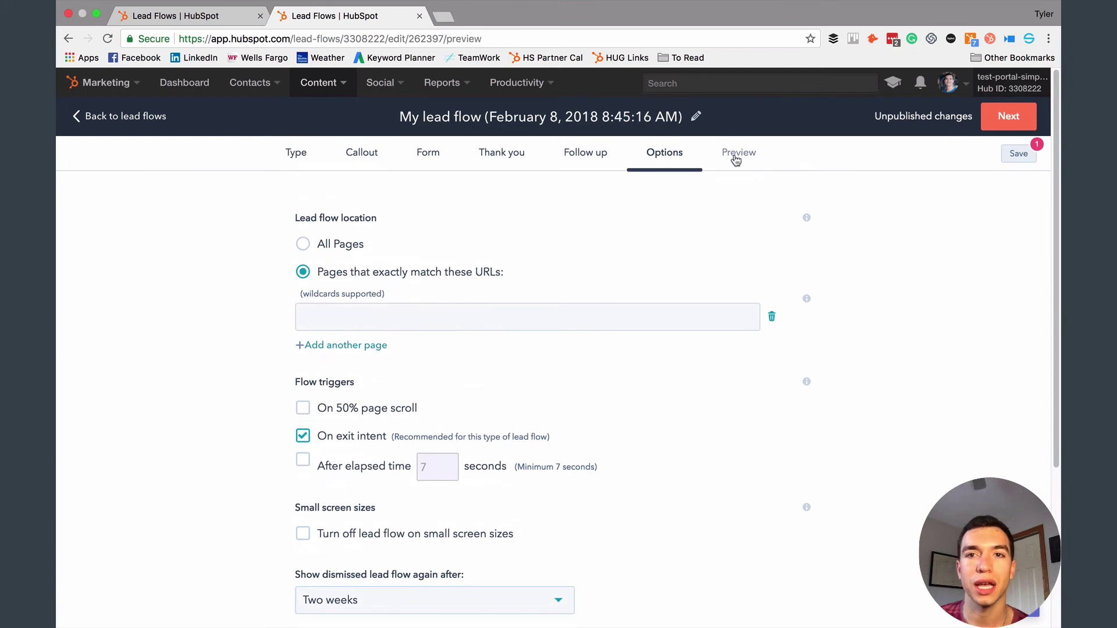
{"action": "scroll", "coordinate": [661, 411], "scroll_direction": "down", "scroll_amount": 4}
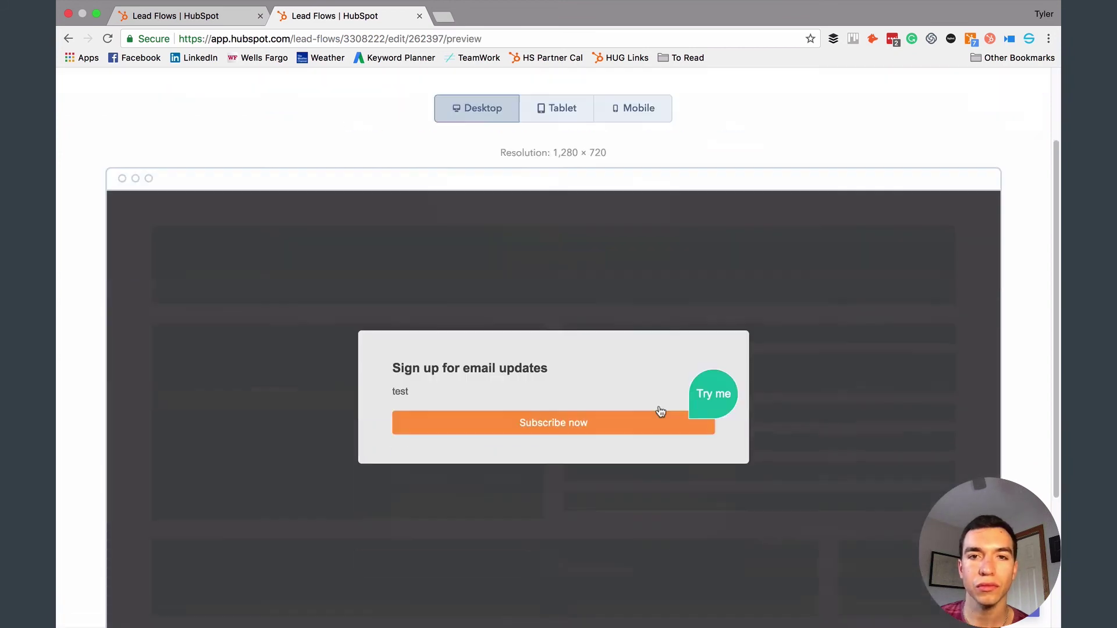
{"action": "left_click", "coordinate": [604, 310]}
{"action": "left_click", "coordinate": [546, 330]}
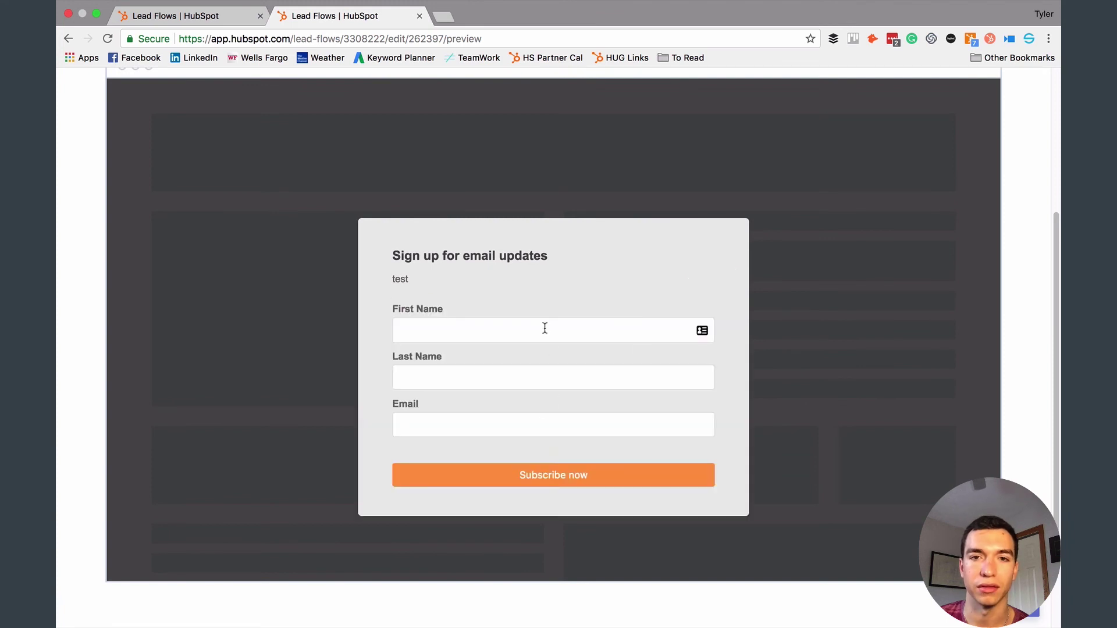
{"action": "left_click", "coordinate": [545, 394]}
{"action": "left_click", "coordinate": [556, 424]}
{"action": "scroll", "coordinate": [594, 318], "scroll_direction": "up", "scroll_amount": 2}
{"action": "scroll", "coordinate": [594, 318], "scroll_direction": "up", "scroll_amount": 2}
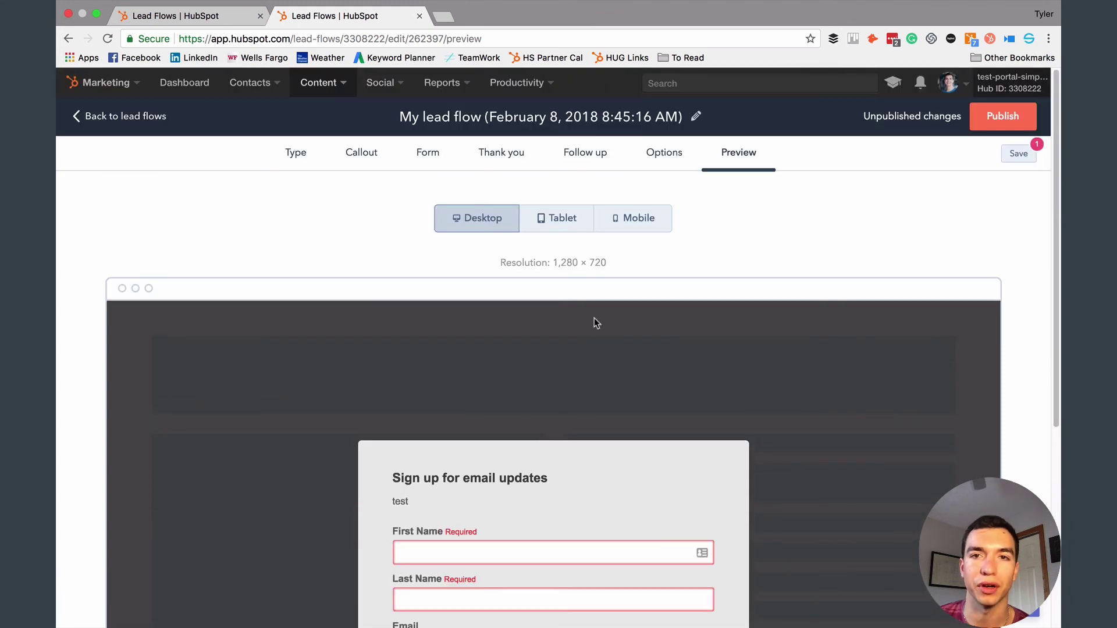
Step: View the pop-up at tablet, mobile and desktop sizes, ending on tablet
{"action": "left_click", "coordinate": [561, 221]}
{"action": "scroll", "coordinate": [583, 349], "scroll_direction": "down", "scroll_amount": 2}
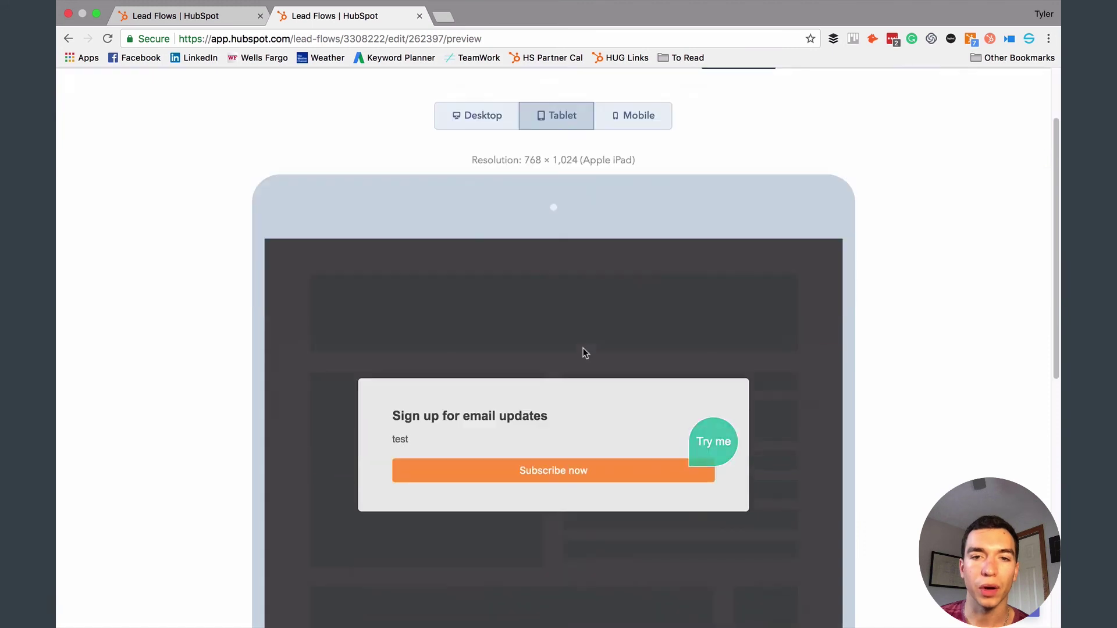
{"action": "left_click", "coordinate": [616, 117]}
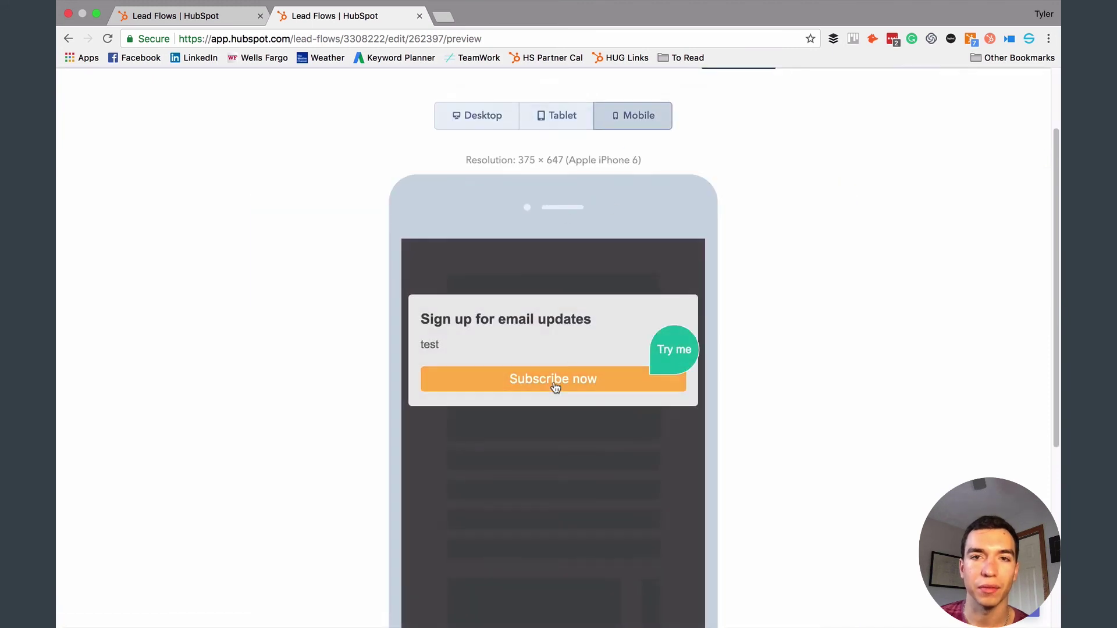
{"action": "scroll", "coordinate": [547, 349], "scroll_direction": "up", "scroll_amount": 1}
{"action": "left_click", "coordinate": [469, 142]}
{"action": "left_click", "coordinate": [541, 144]}
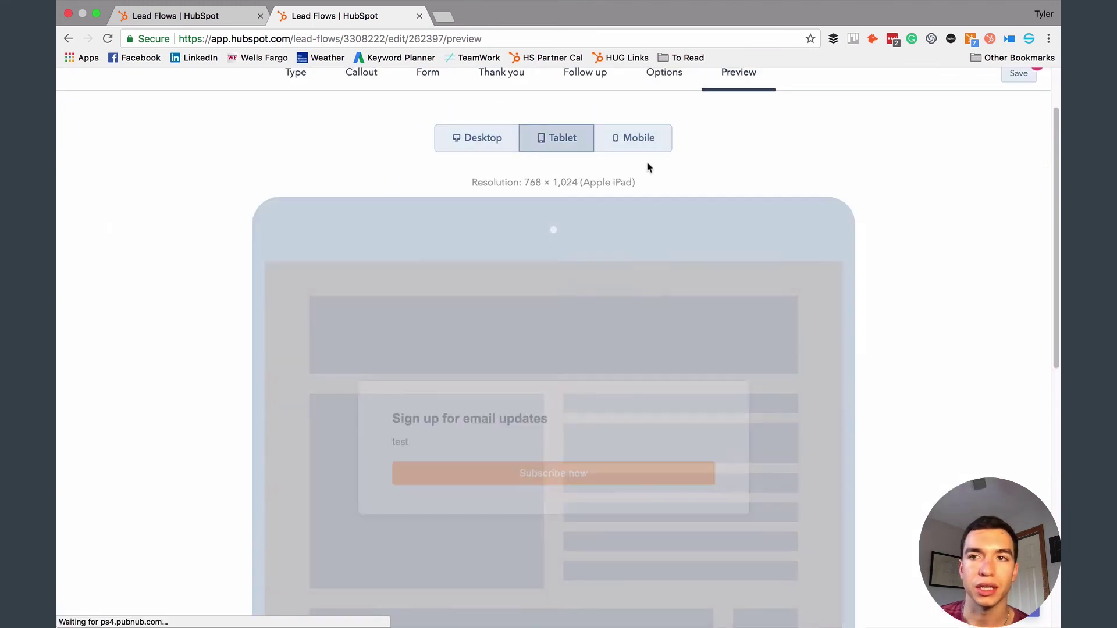
{"action": "scroll", "coordinate": [611, 221], "scroll_direction": "up", "scroll_amount": 1}
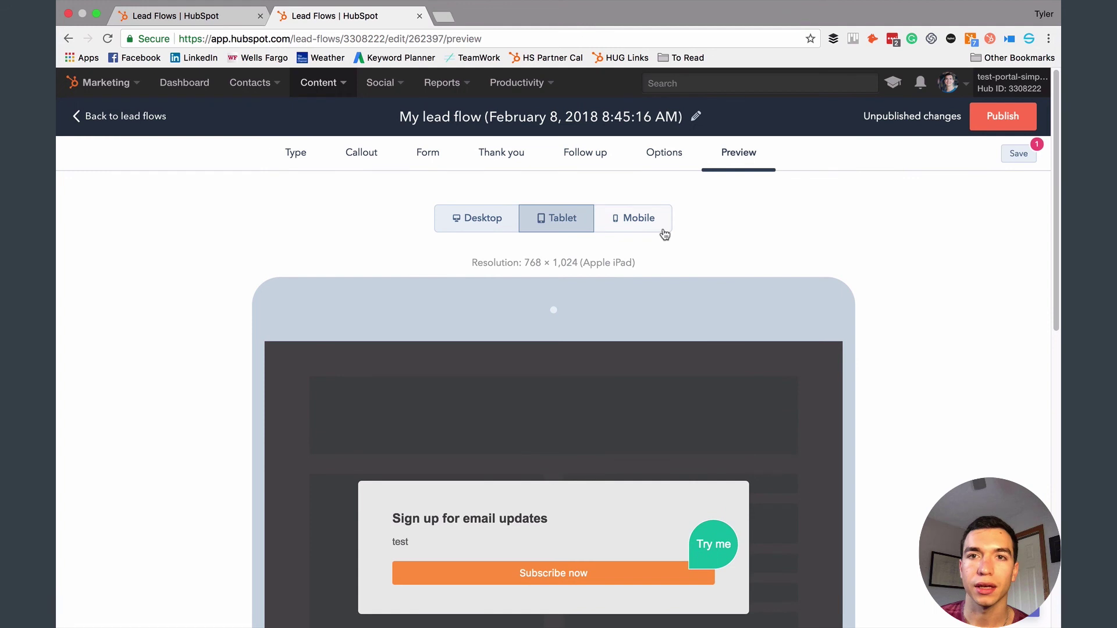
Step: Save the exit-intent pop-up lead flow and set it live on the website
{"action": "left_click", "coordinate": [1018, 154]}
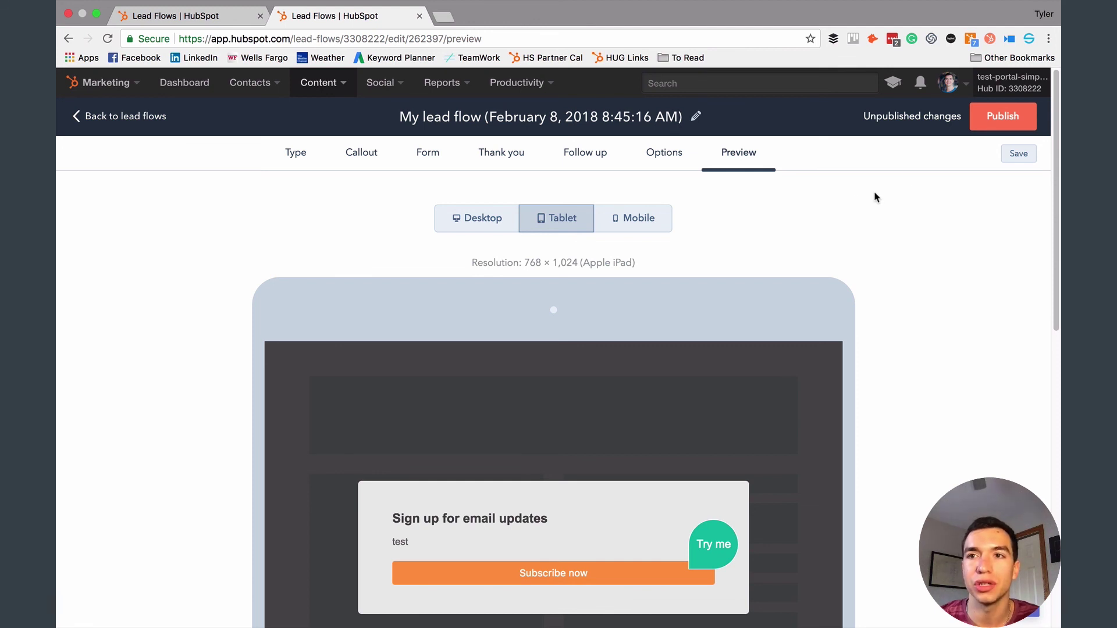
{"action": "left_click", "coordinate": [1004, 117]}
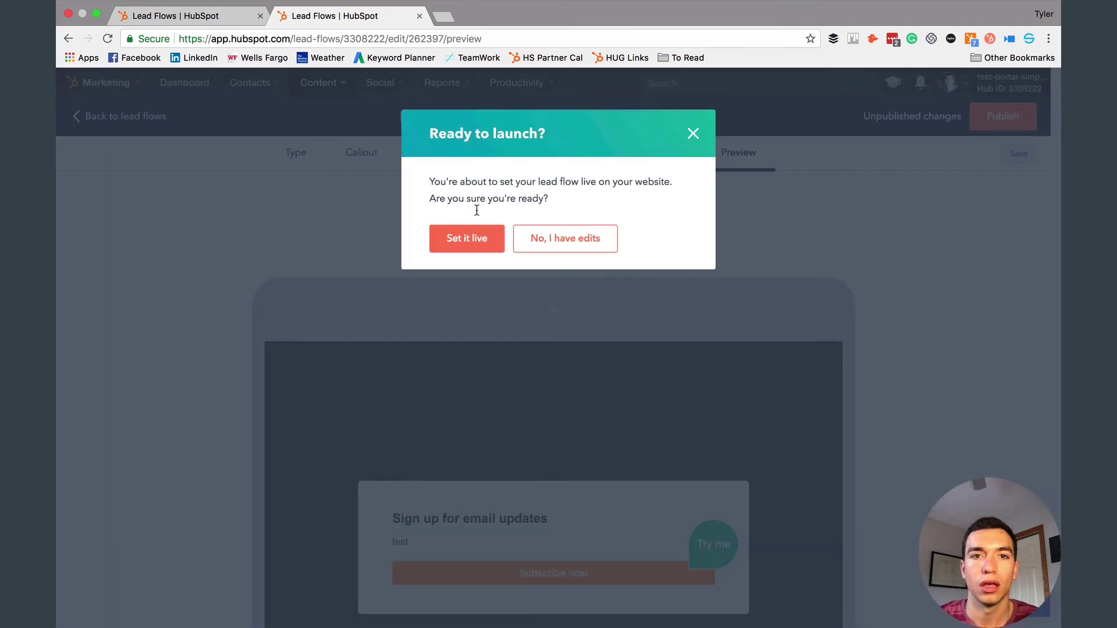
{"action": "left_click", "coordinate": [455, 246]}
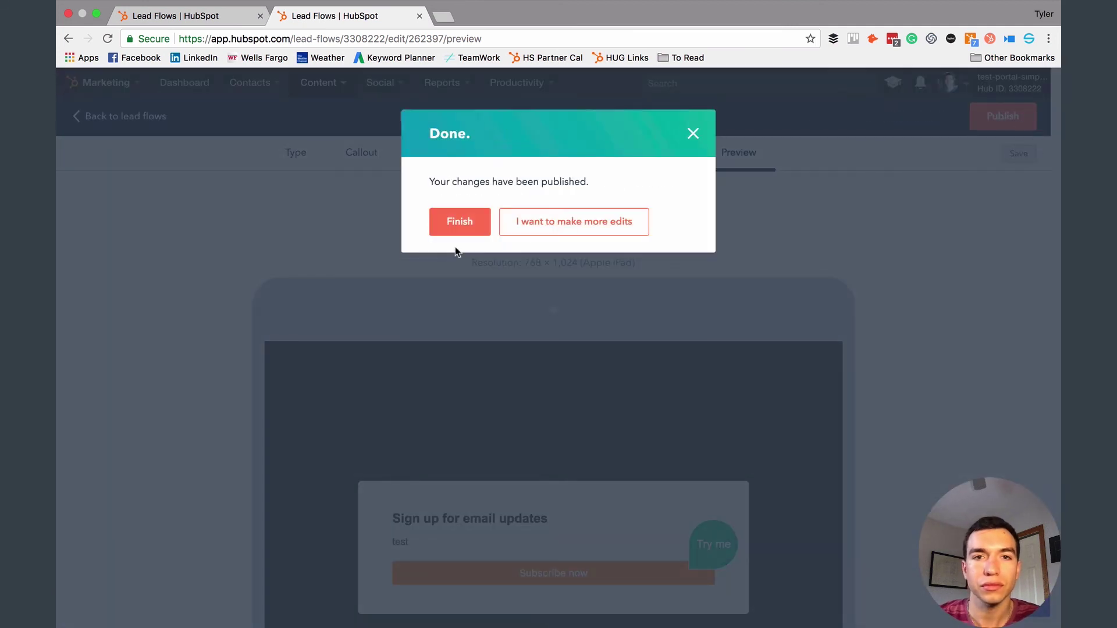